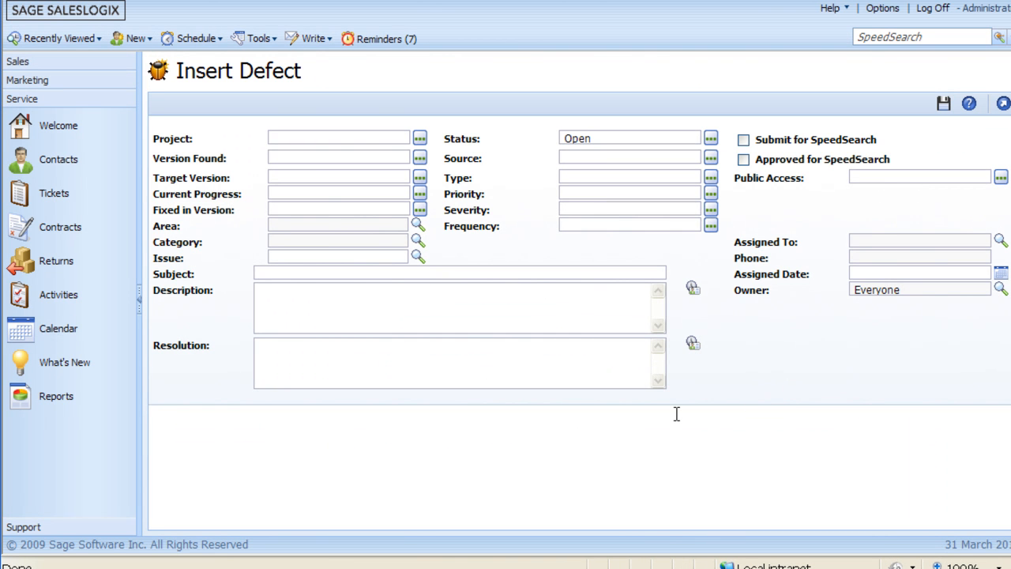
- Set the defect's project to New Install, with version found 2 and target version 3
click(419, 141)
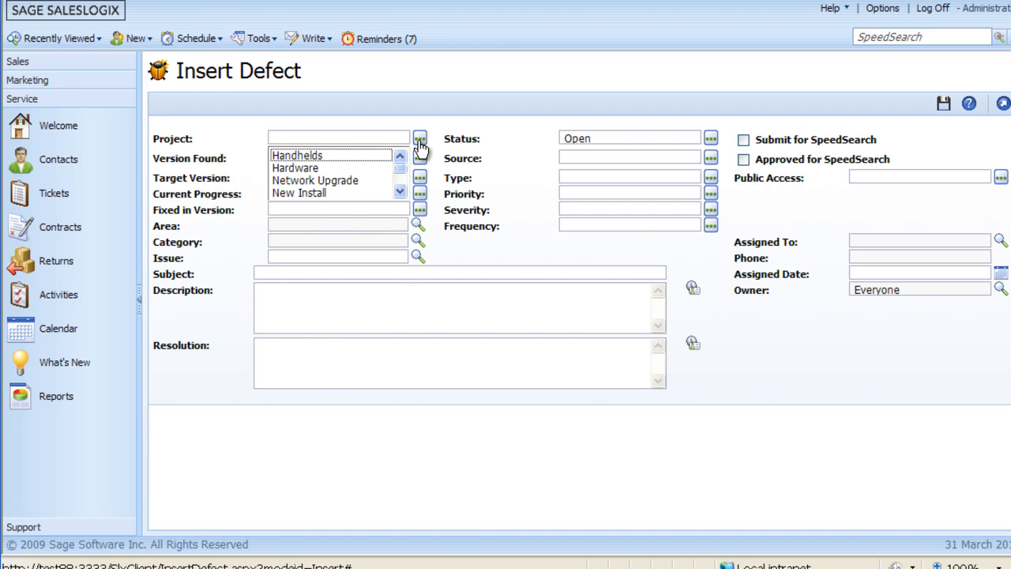
click(307, 194)
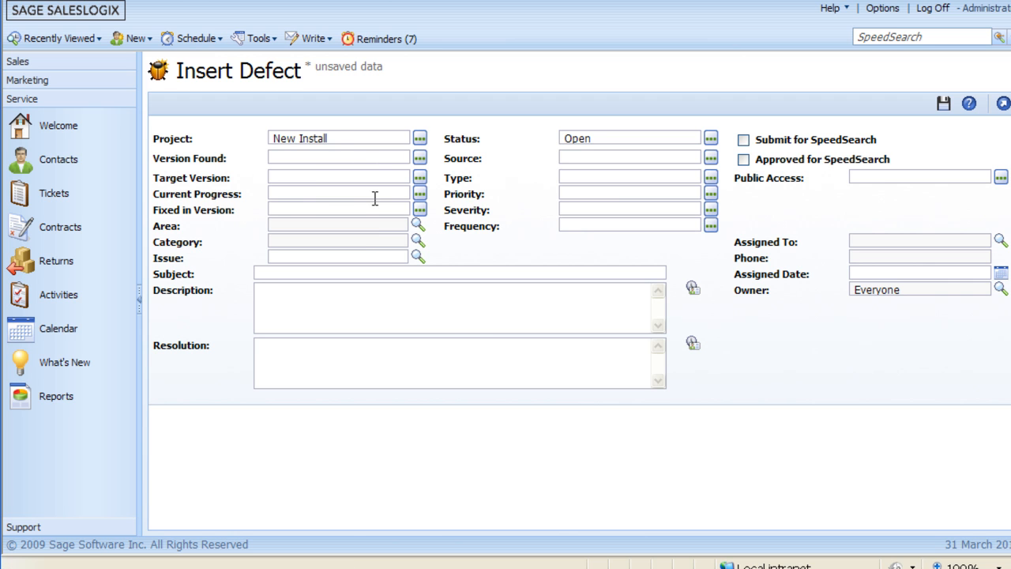
click(420, 159)
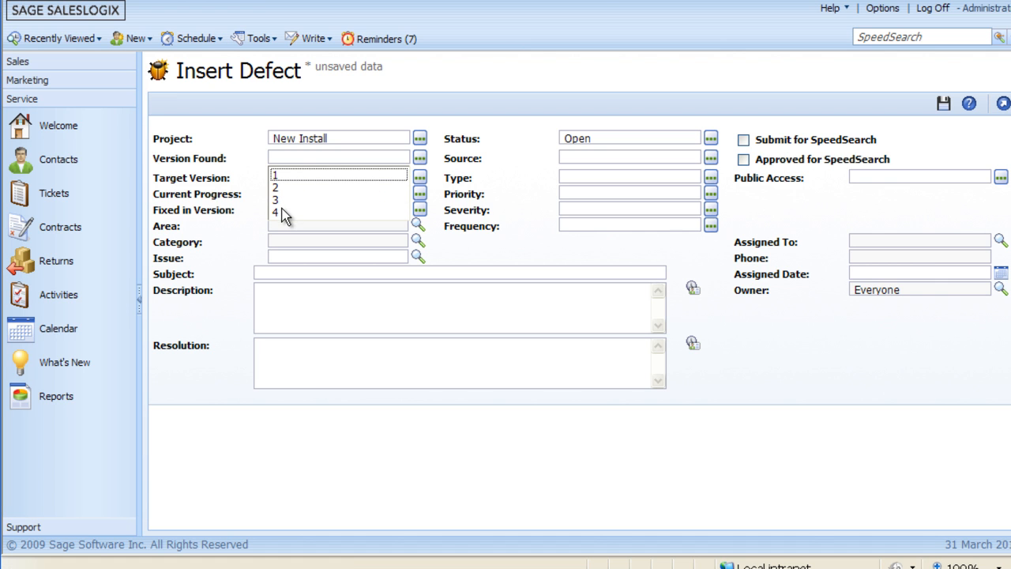
click(277, 187)
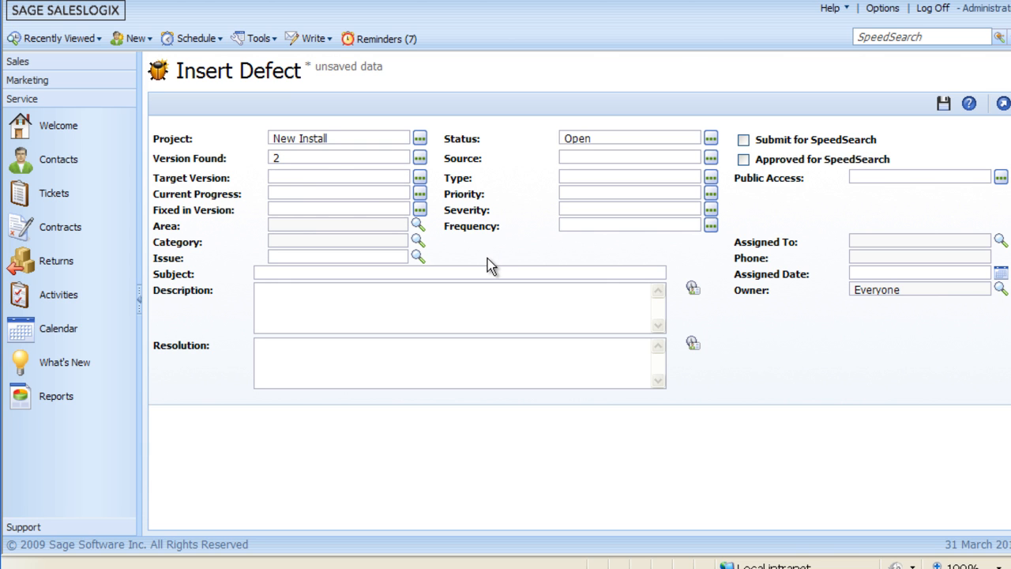
click(420, 178)
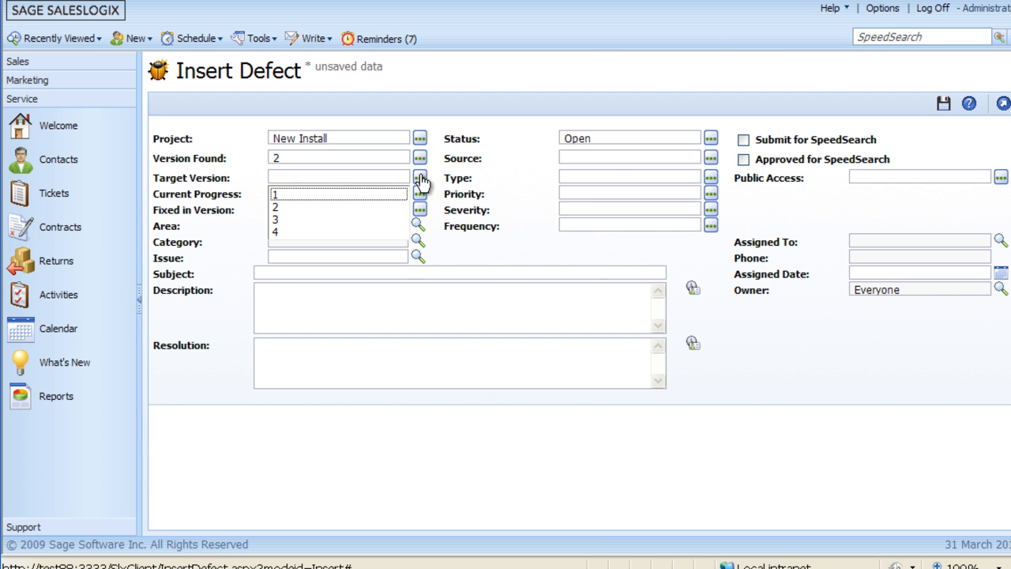
click(276, 220)
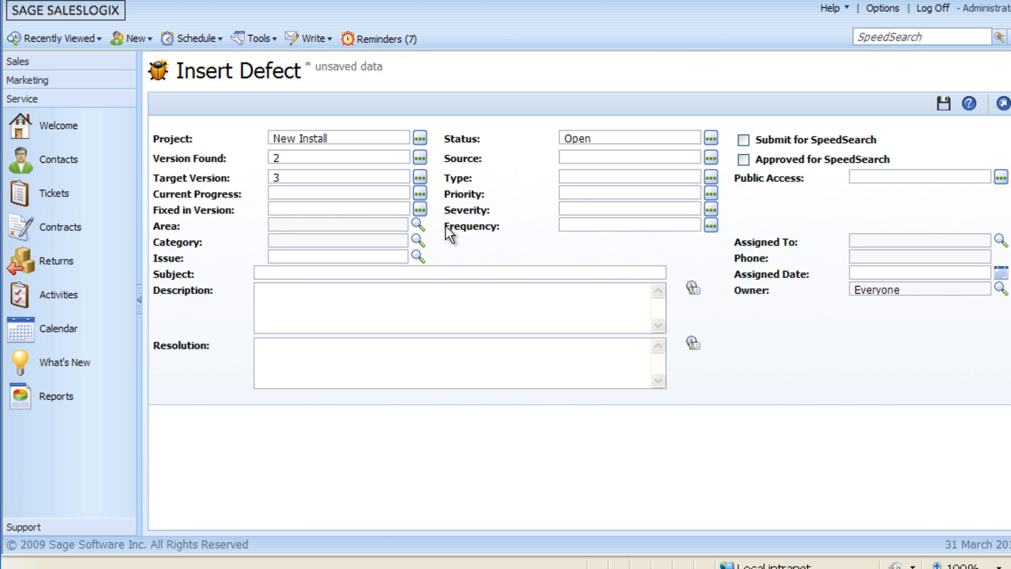
- Set the defect's current progress to Pending and its fixed-in version to x.2
click(417, 194)
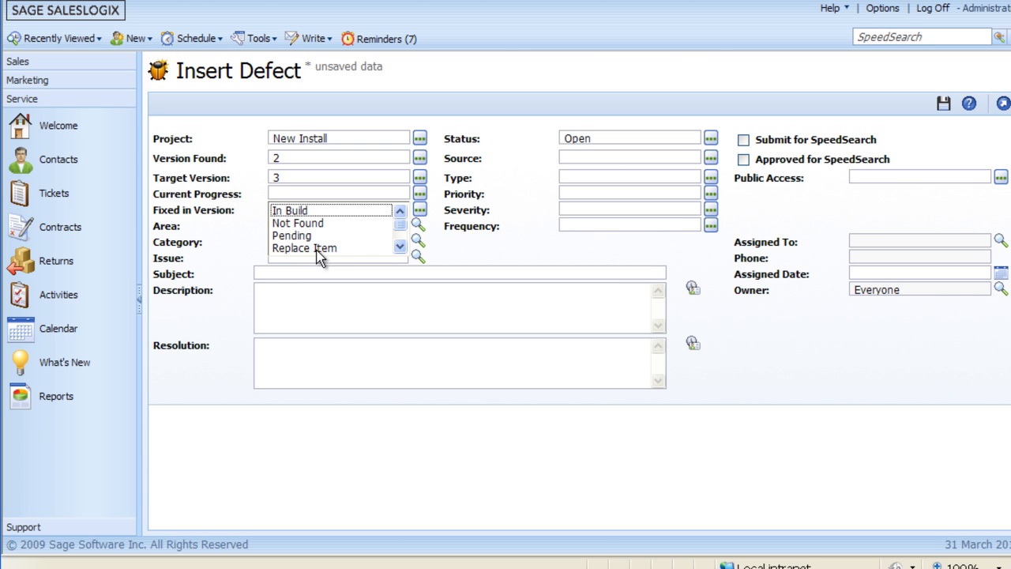
click(288, 236)
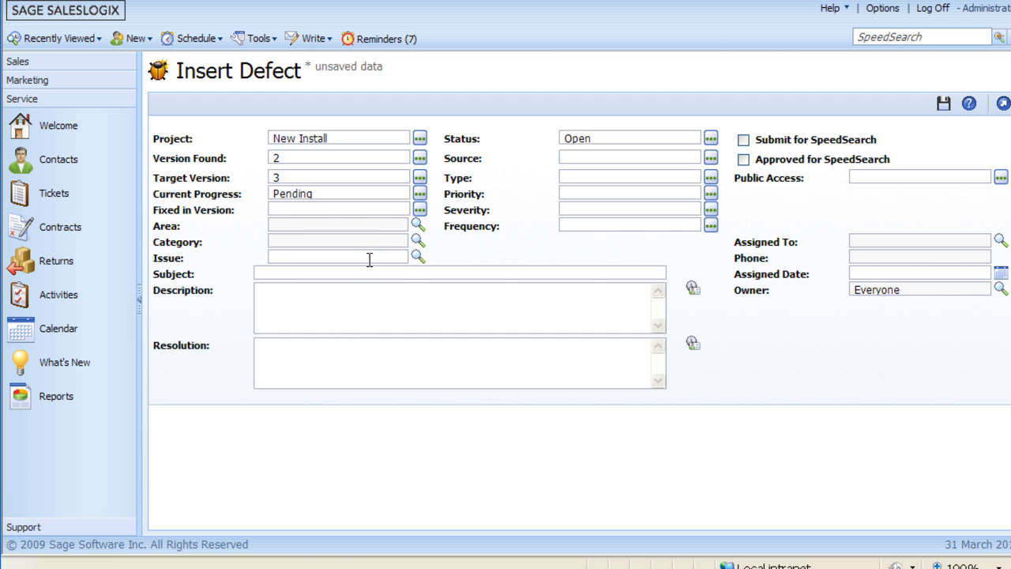
click(420, 210)
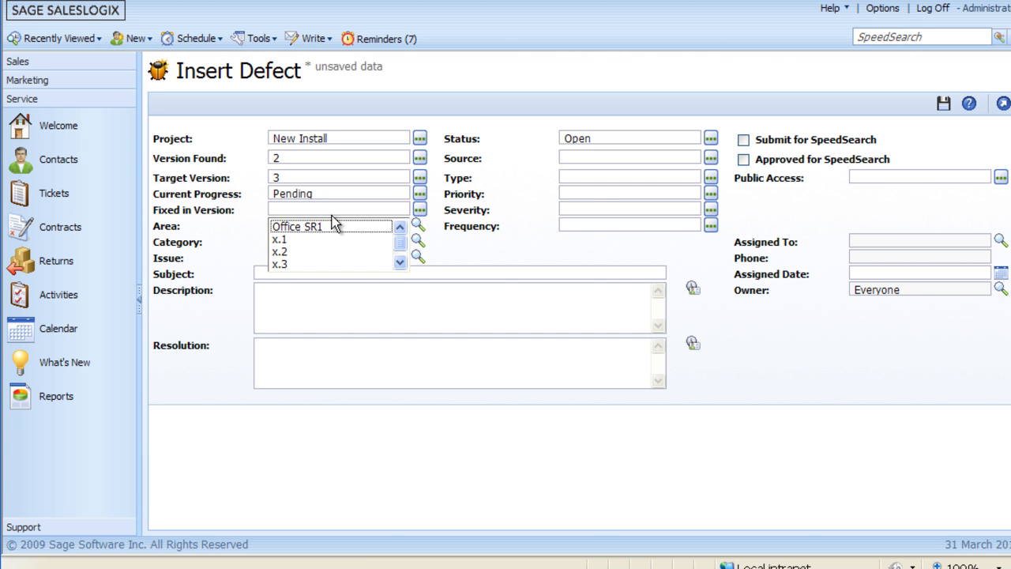
click(282, 252)
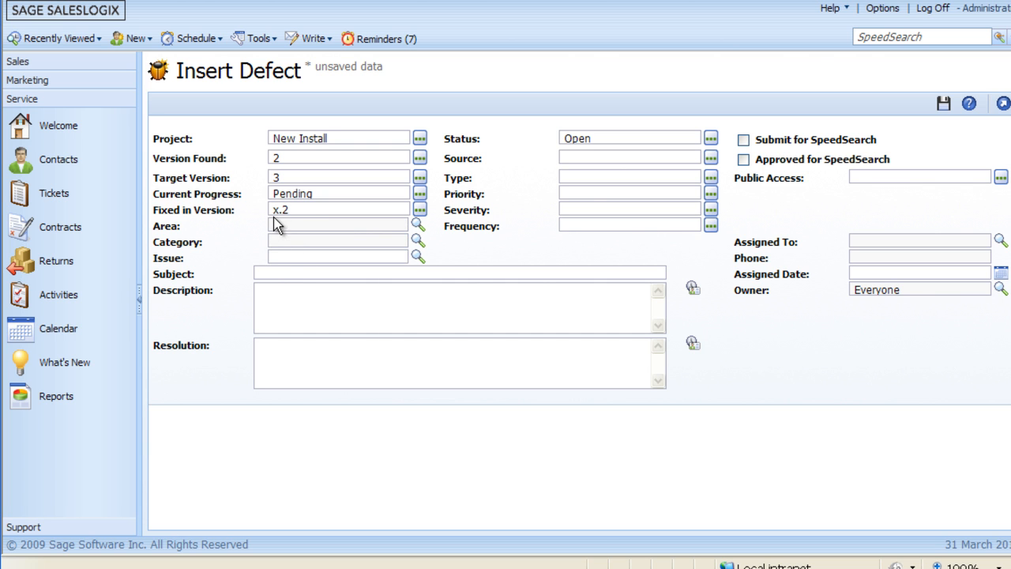
- Classify the defect under area Hardware, category Handheld Devices and issue OS\Software
click(417, 227)
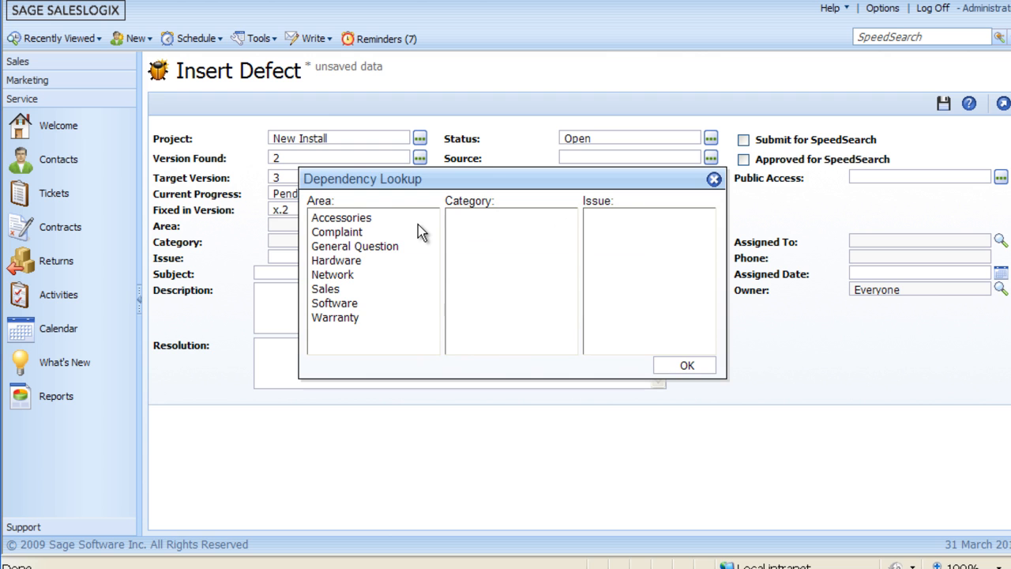
click(320, 261)
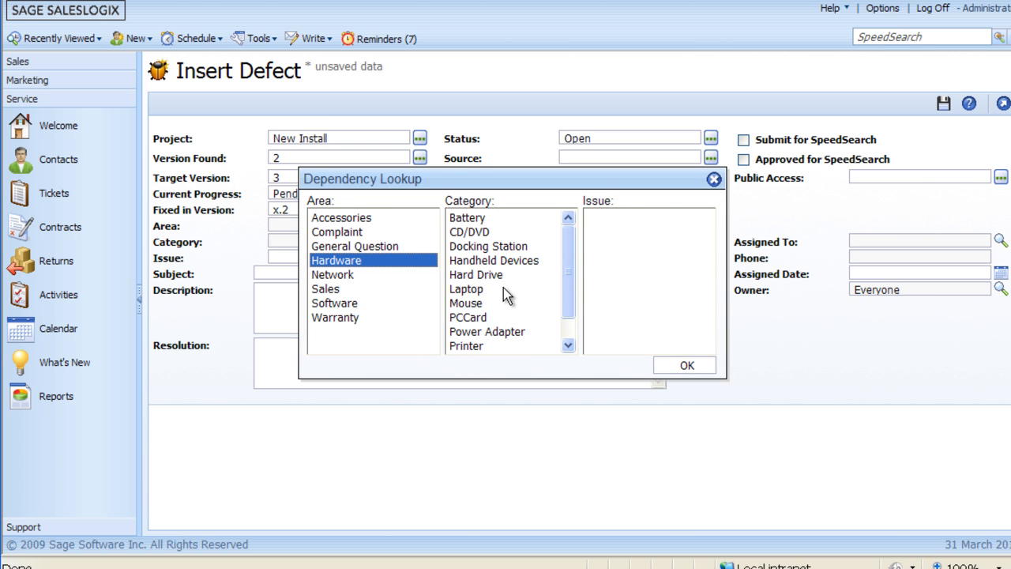
click(490, 261)
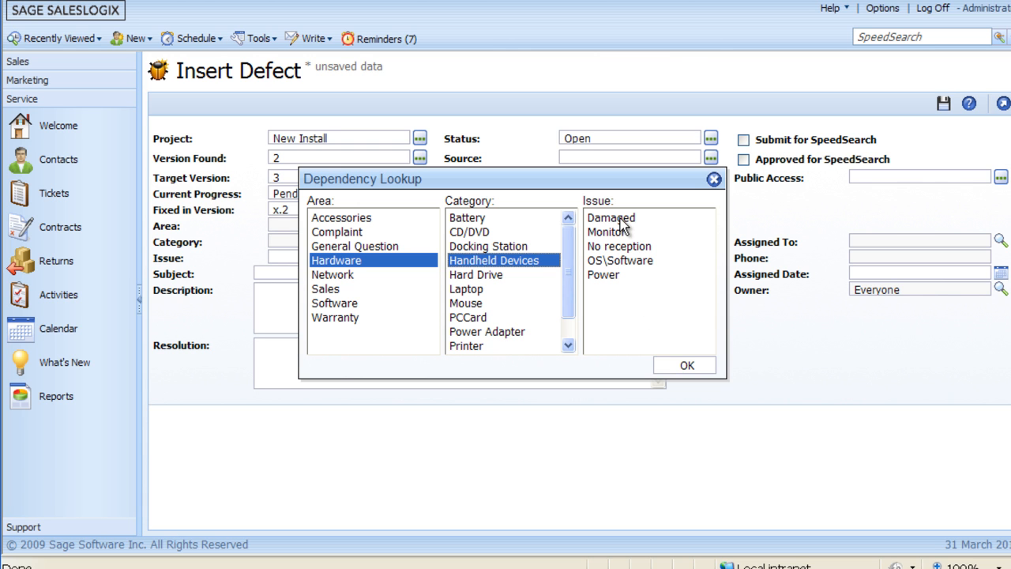
click(622, 262)
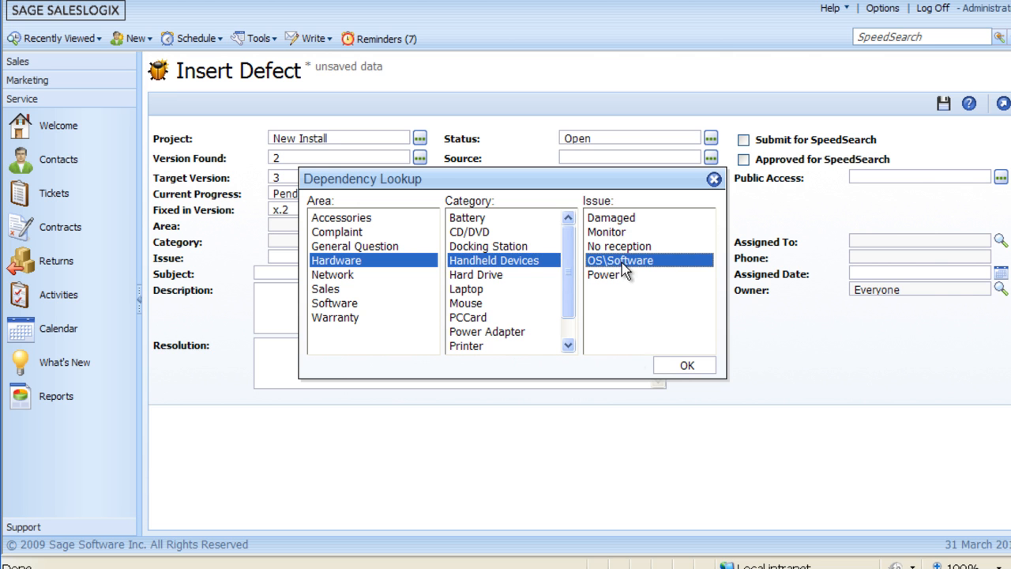
click(687, 367)
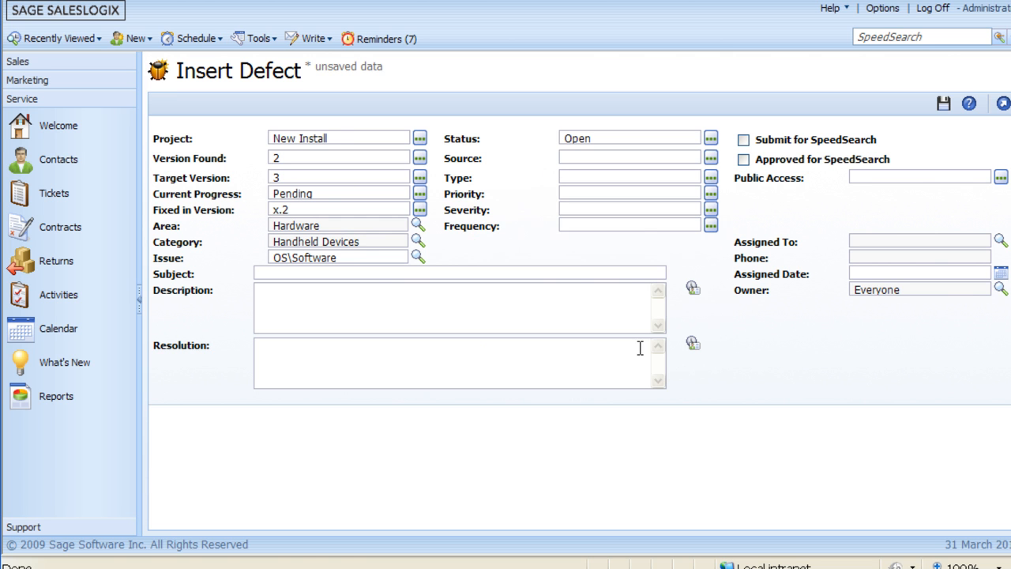
- Set the defect's source to Software and its type to Connectivity
click(711, 161)
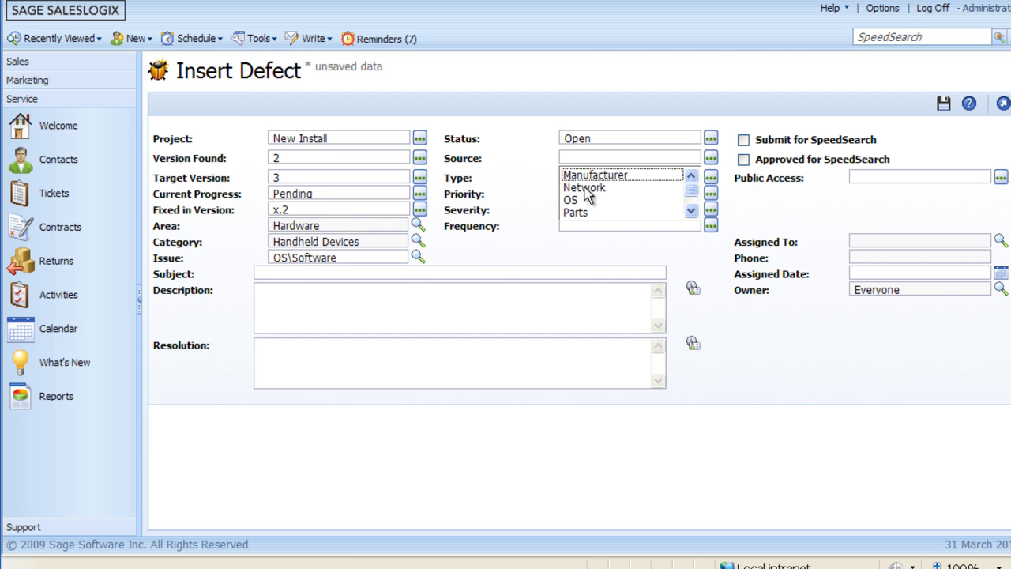
click(692, 211)
click(692, 211)
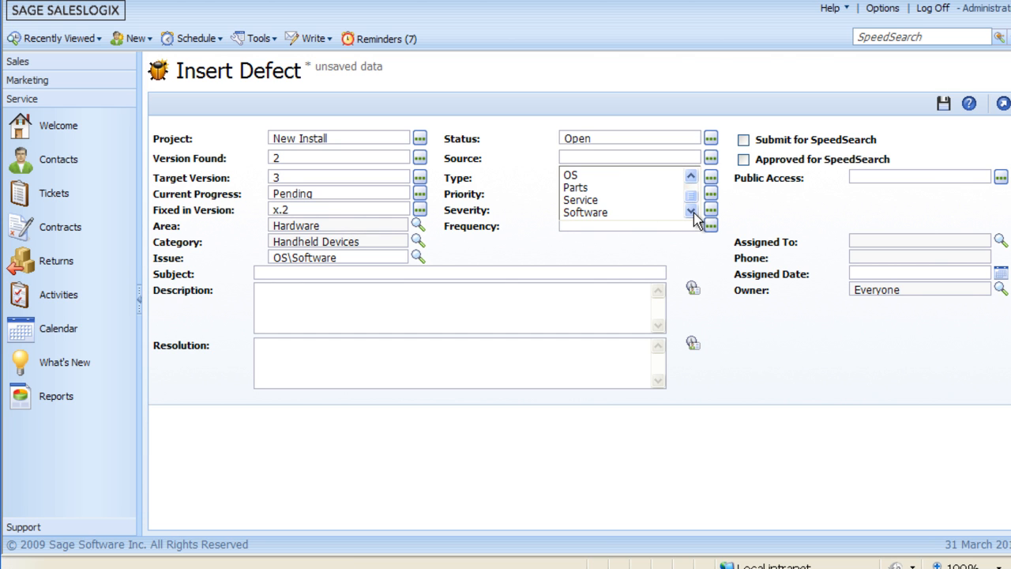
click(585, 212)
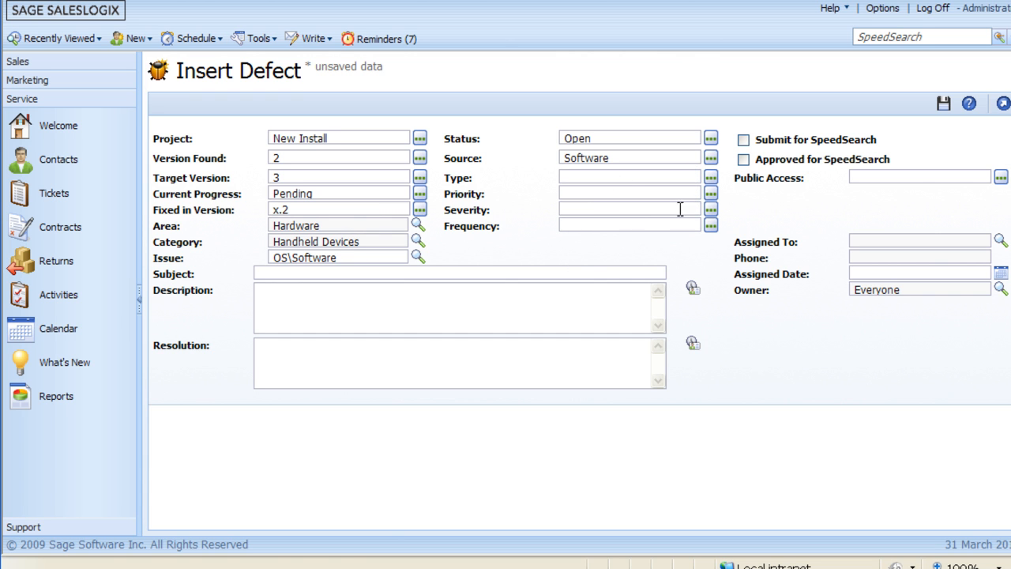
click(712, 179)
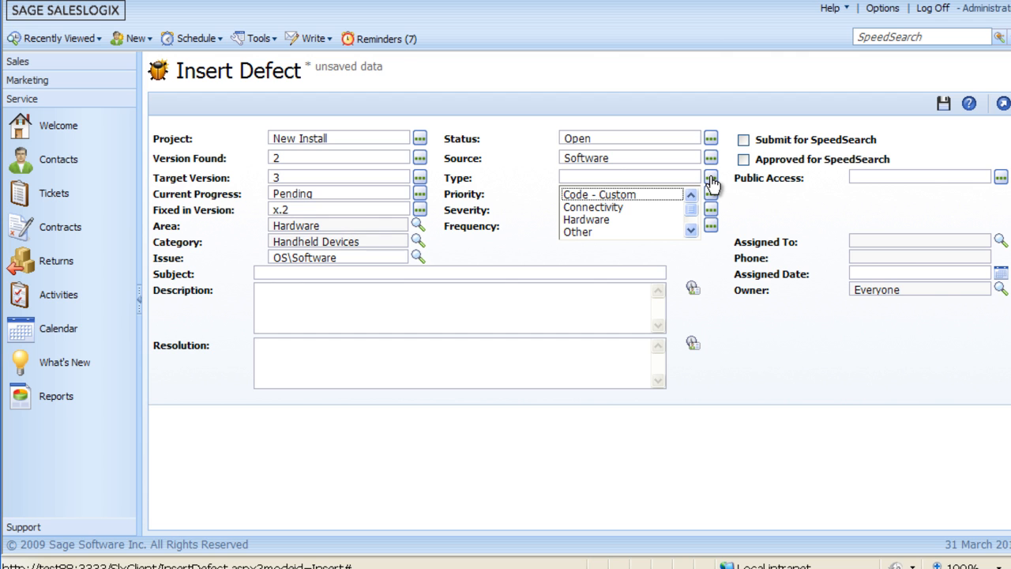
click(588, 207)
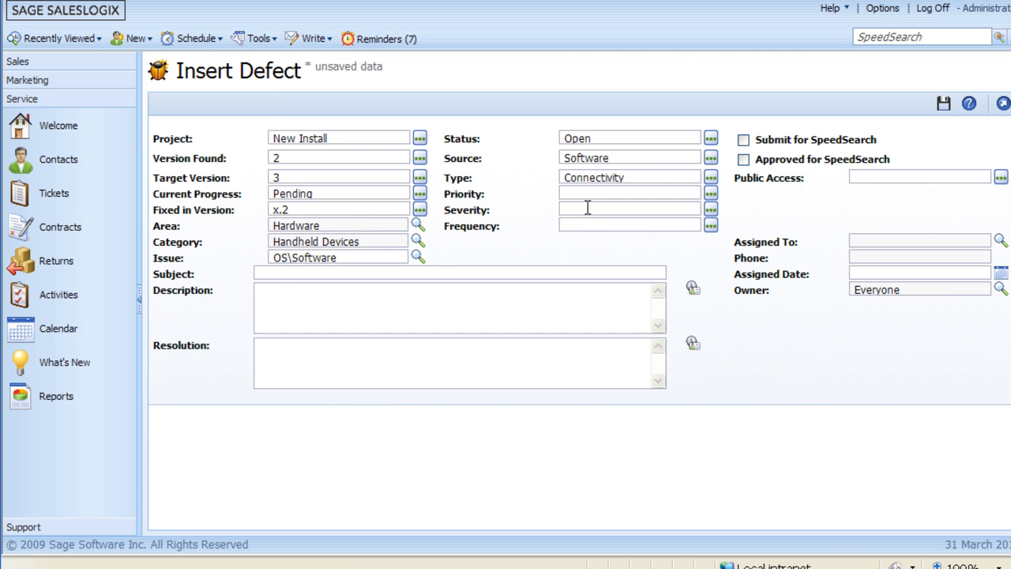
- Rate the defect with priority Medium, severity Severity 1 and frequency Constant
click(711, 195)
click(591, 224)
click(711, 209)
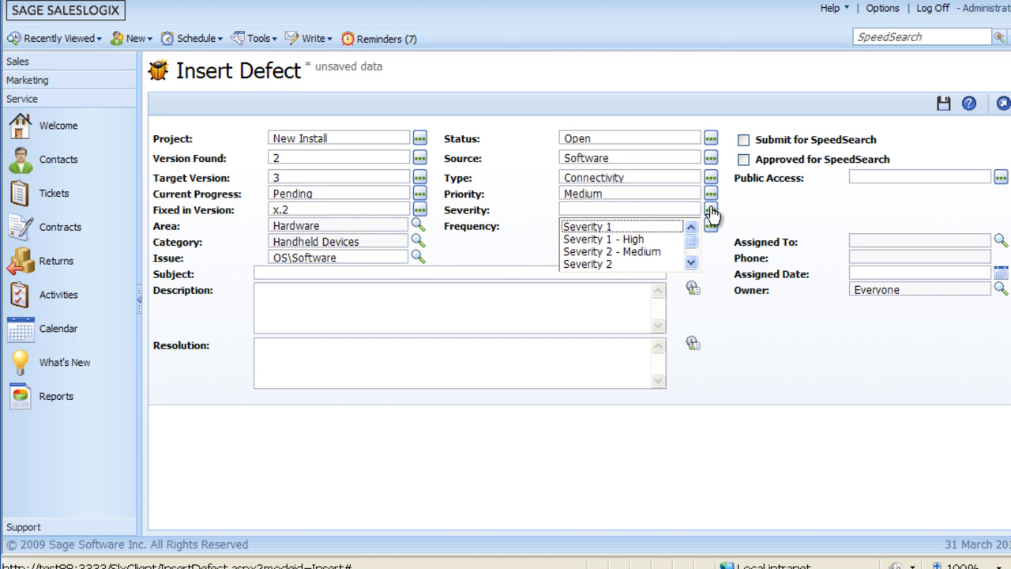
click(596, 227)
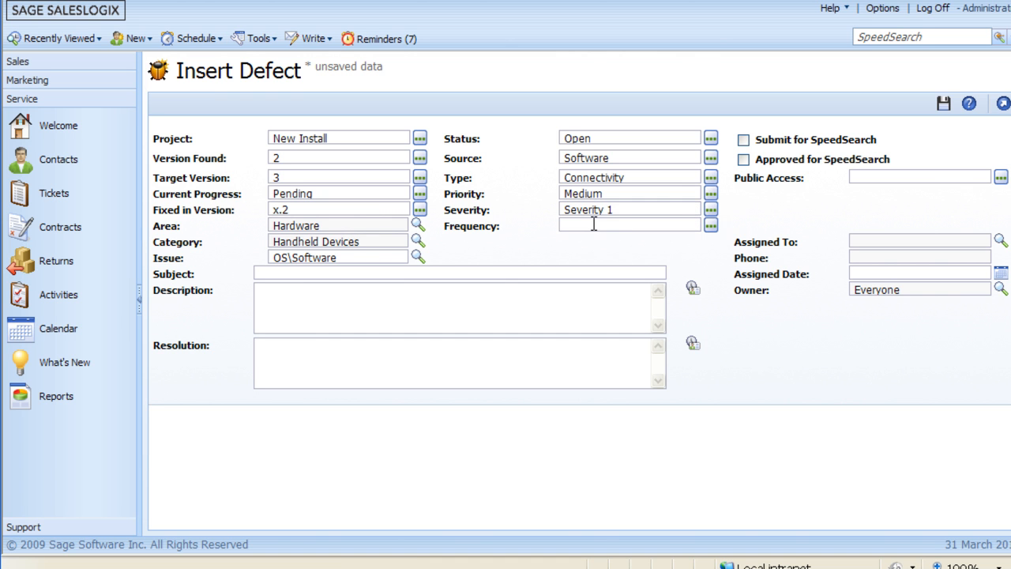
click(710, 226)
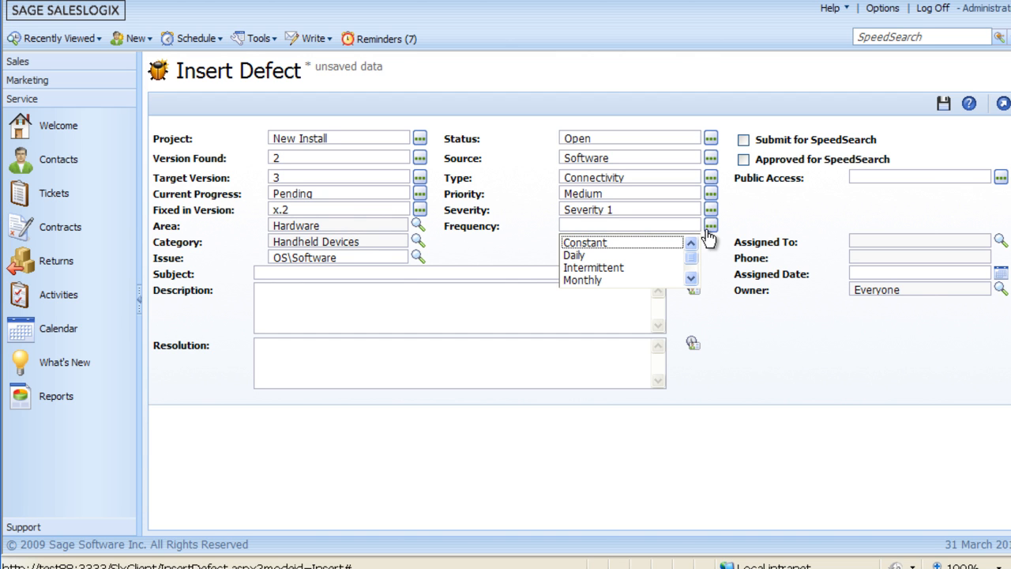
click(578, 244)
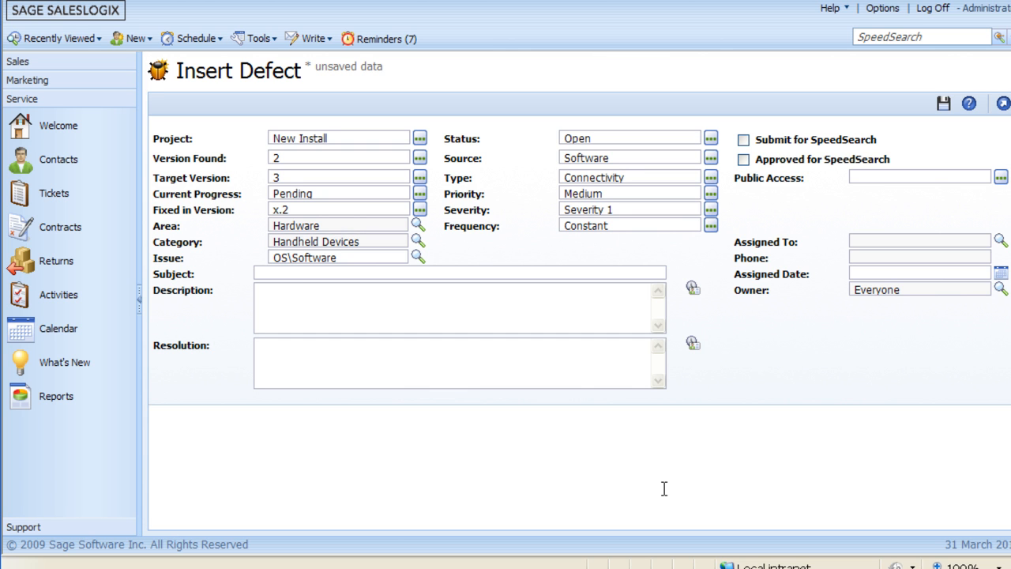
- Enter "Handheld devices does not connect" as the defect's subject
text(Hand held device)
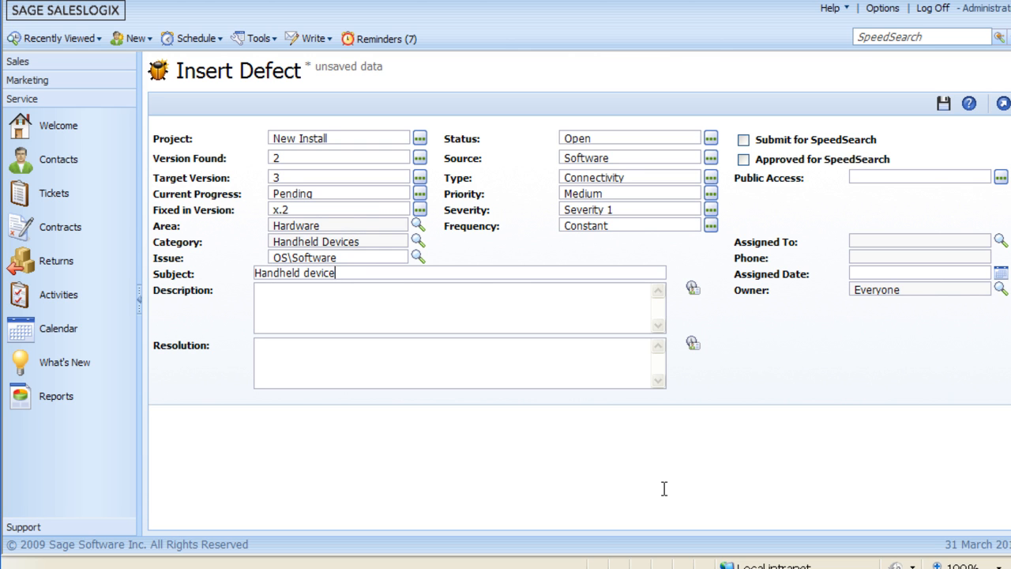
text(s does not connect)
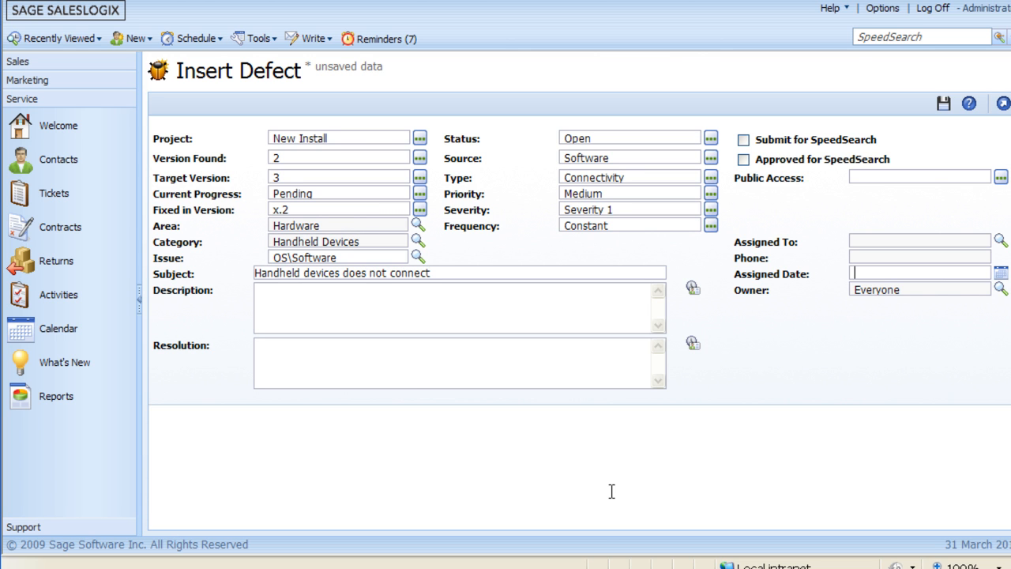
- Enter the defect description "Whenever I log into the handheld, it locks up."
click(277, 290)
text(Whenever I  log into theb)
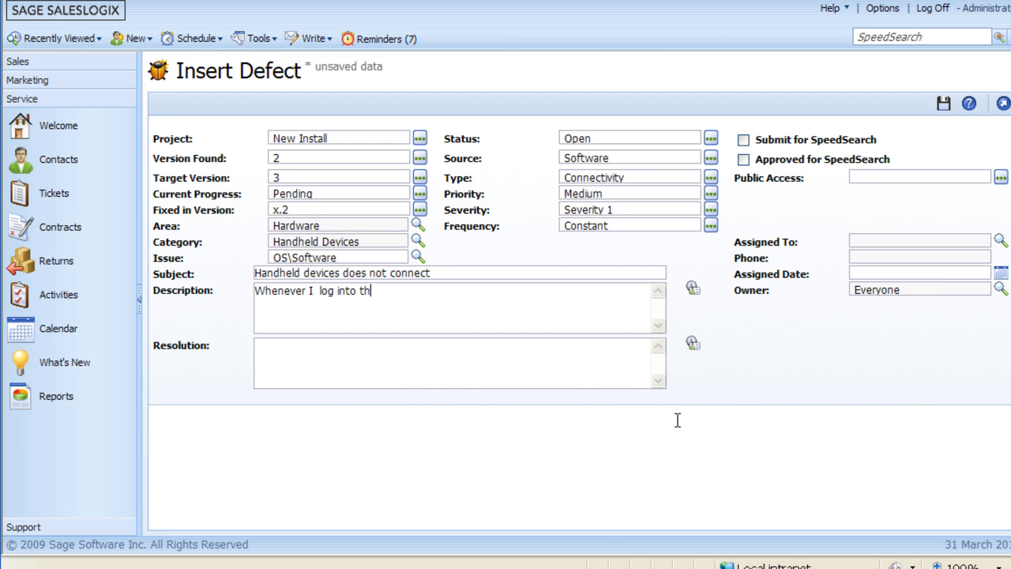
key(BackSpace)
text(handheld, it loc)
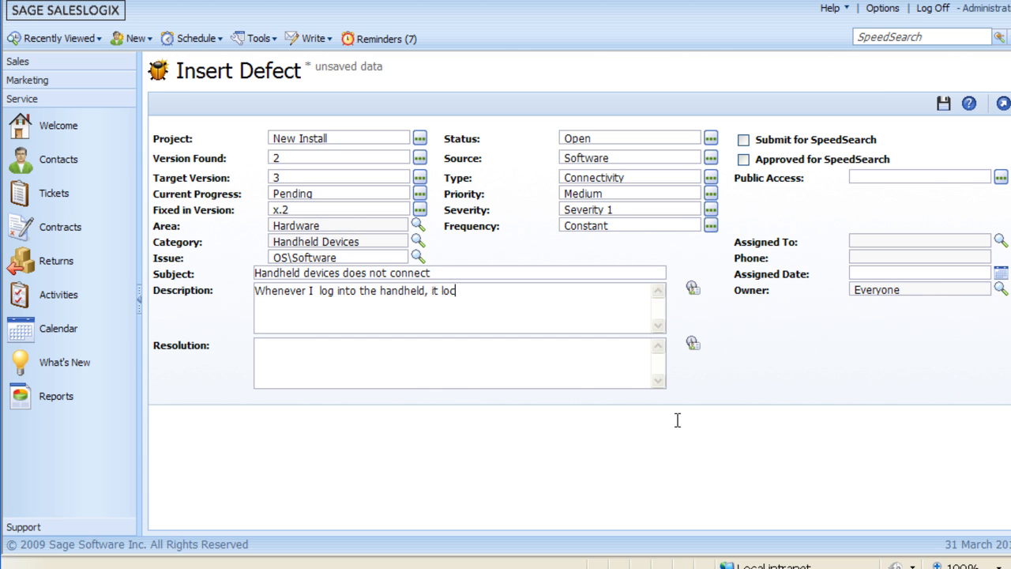
text(ks up.)
- Set the defect's public access to 5-Internal and assign the defect to an individual user from the owner lookup
click(1000, 178)
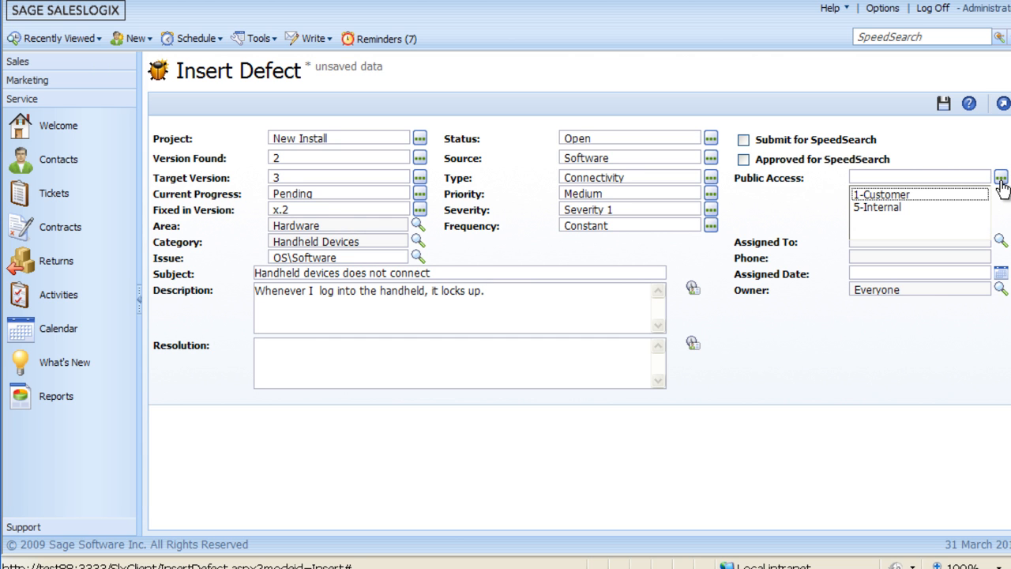
click(877, 208)
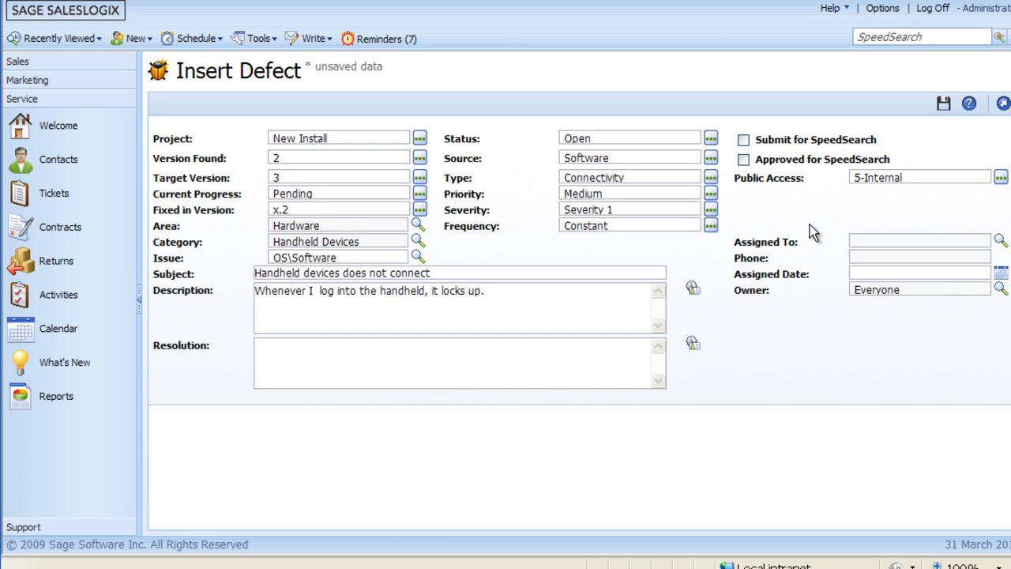
click(1001, 242)
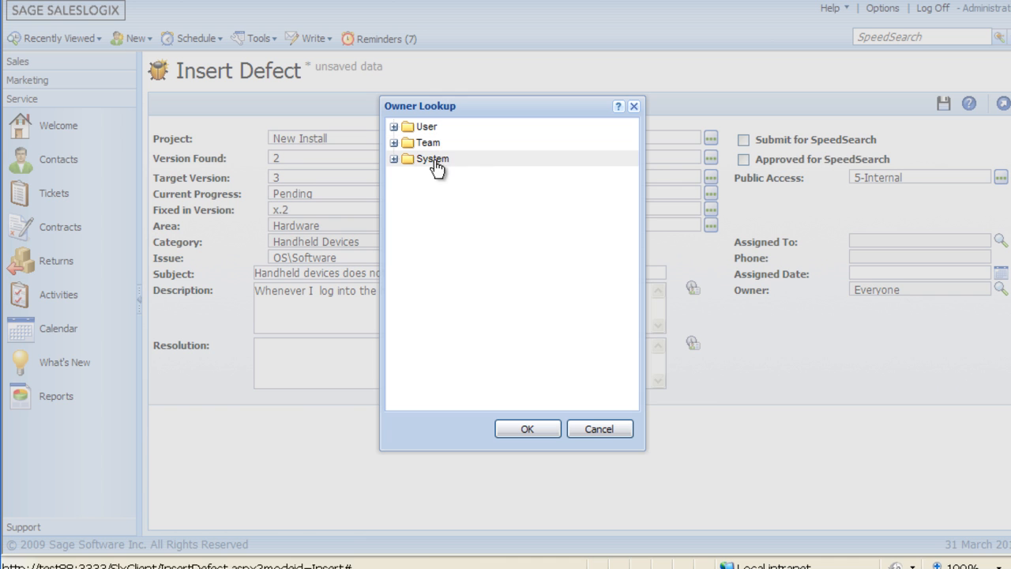
click(394, 160)
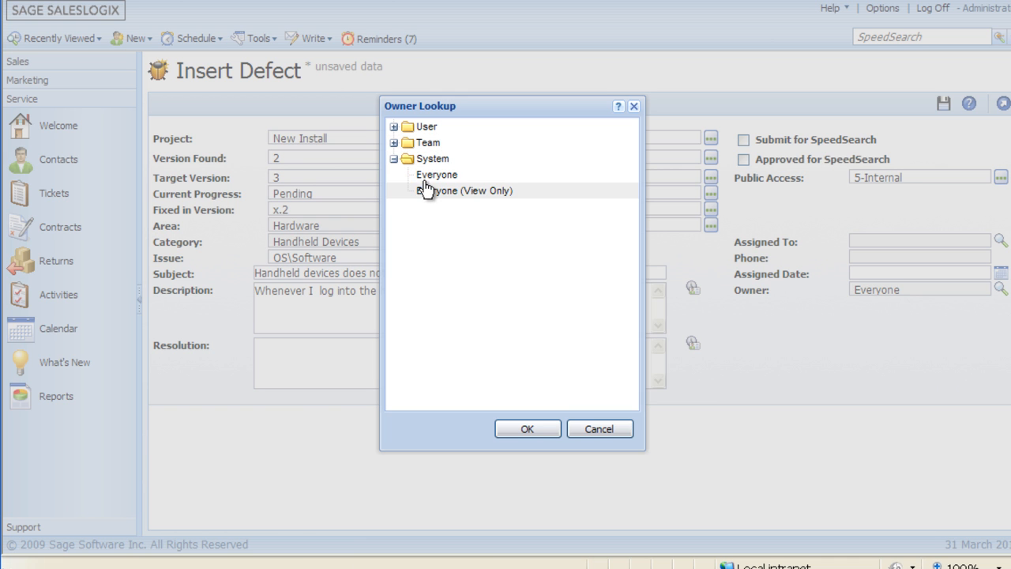
click(394, 127)
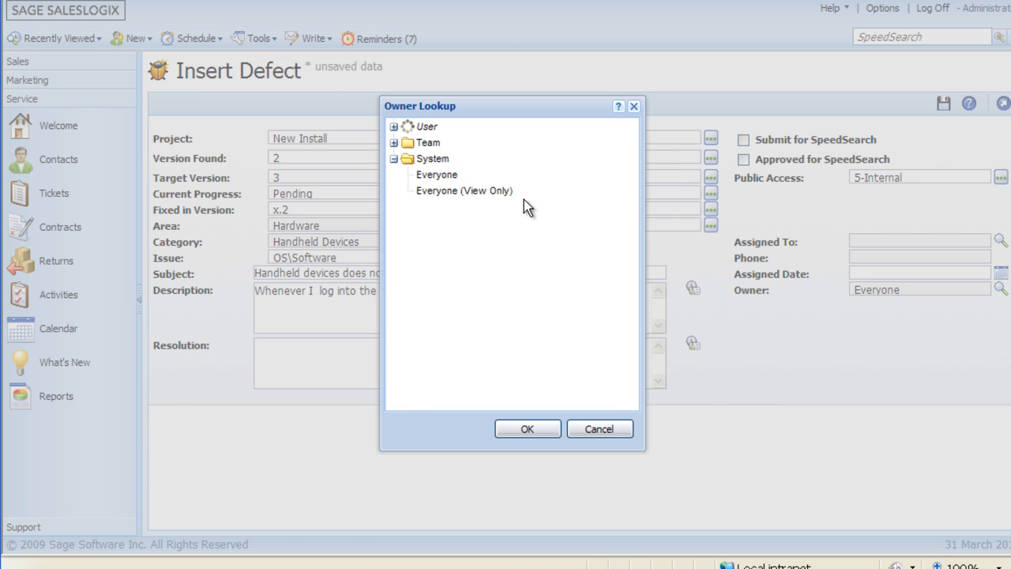
click(465, 271)
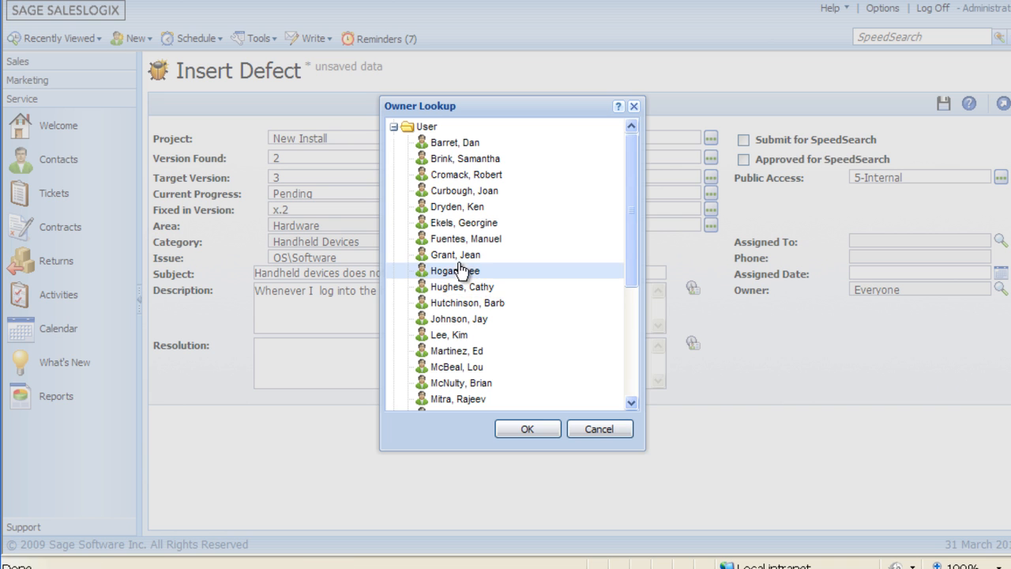
click(533, 431)
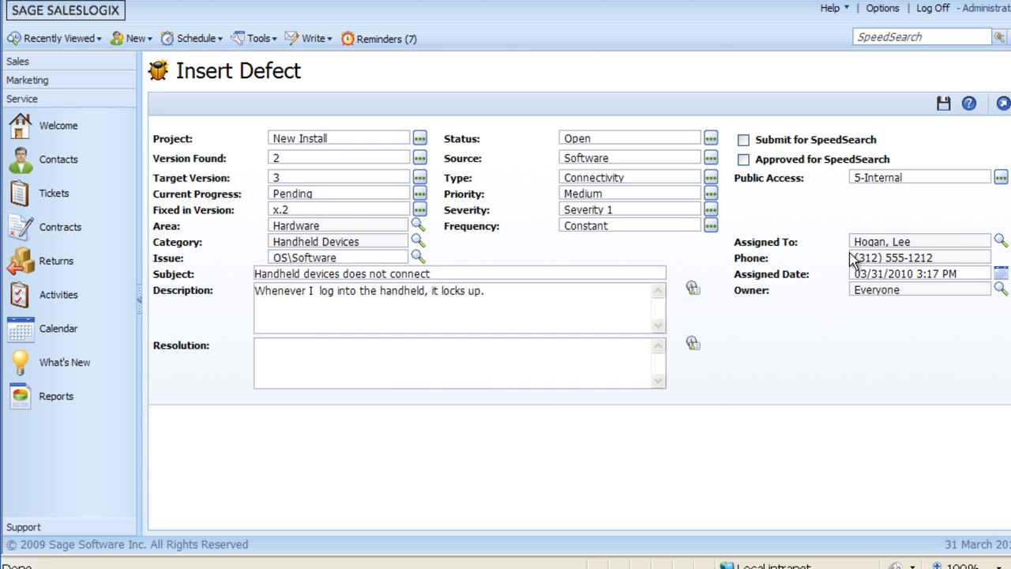
- Save the new defect and check its defect tasks and details
click(938, 256)
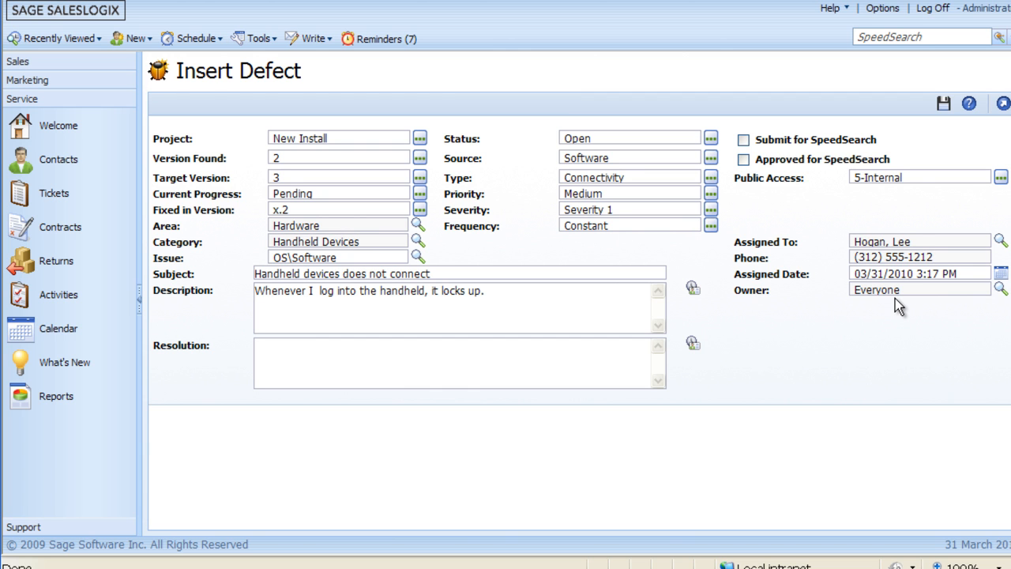
click(943, 105)
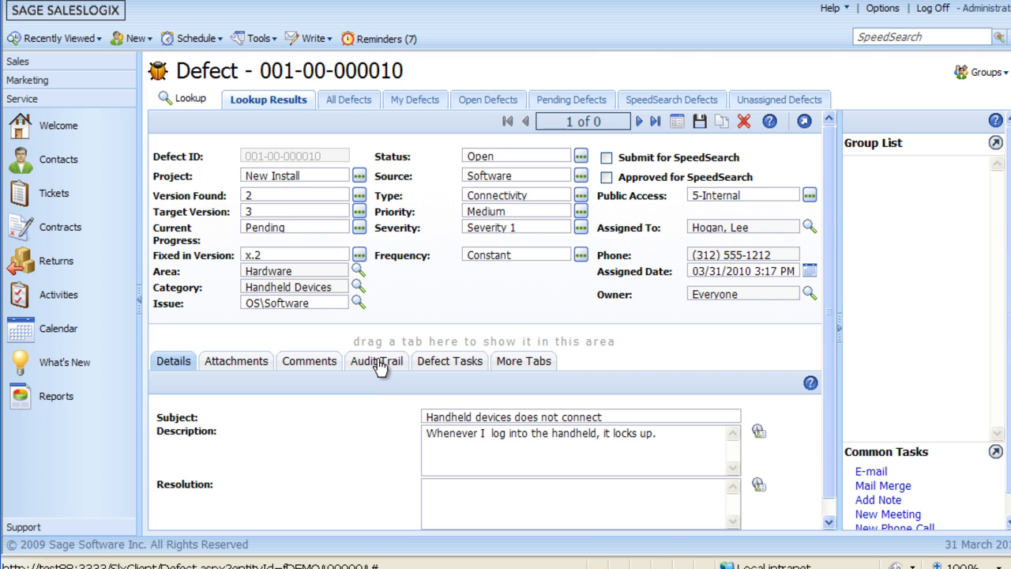
click(439, 366)
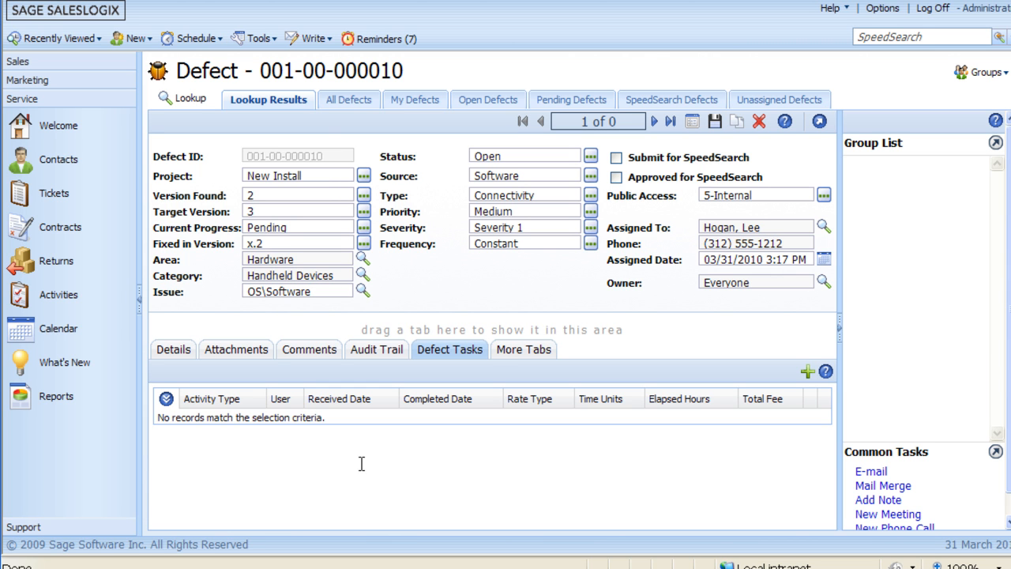
click(167, 351)
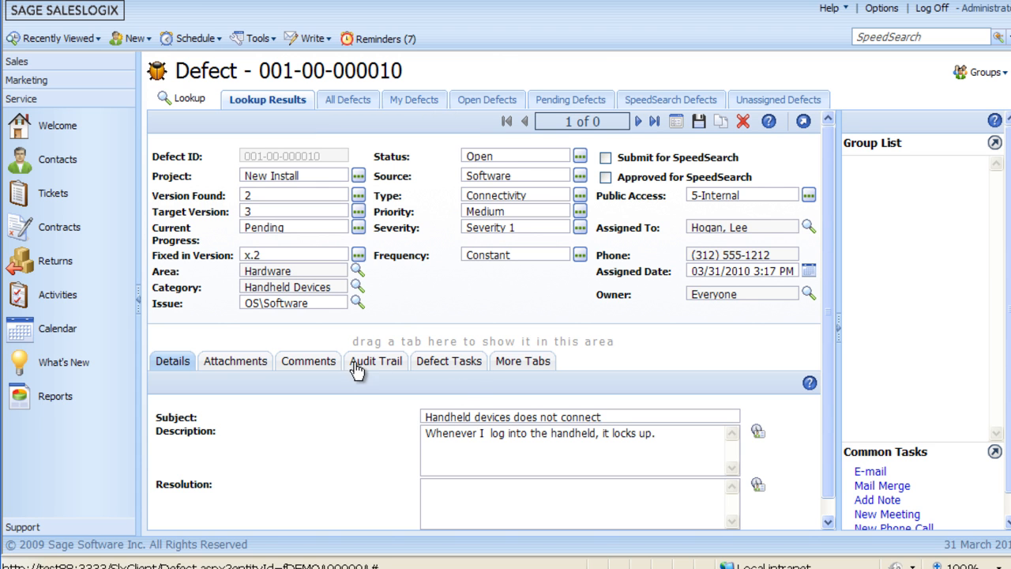
- Reopen the recently viewed Coca-Cola FEMSA ticket and start a new return from its list of returns
click(75, 41)
mouse_move(47, 81)
click(146, 83)
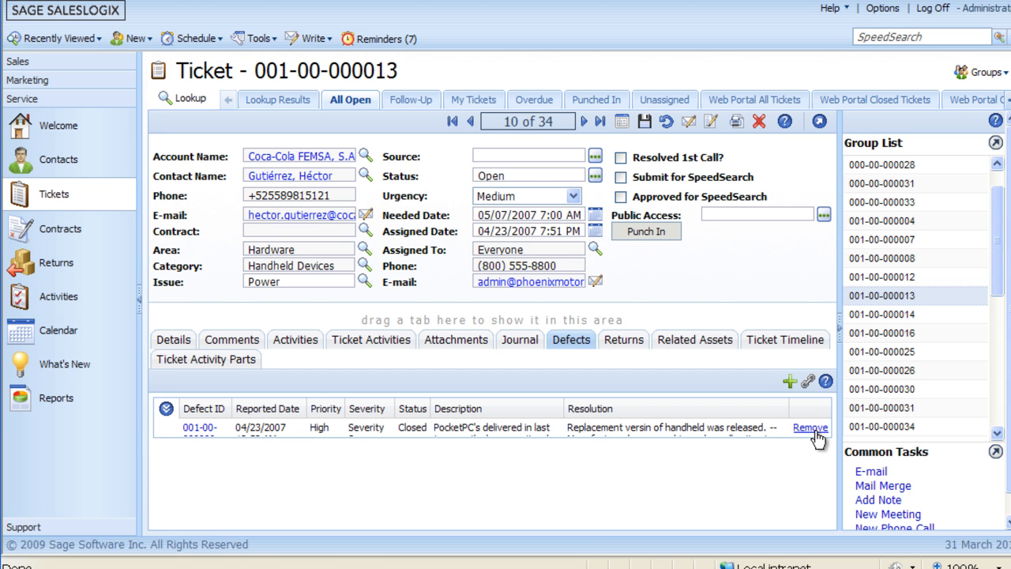
click(621, 344)
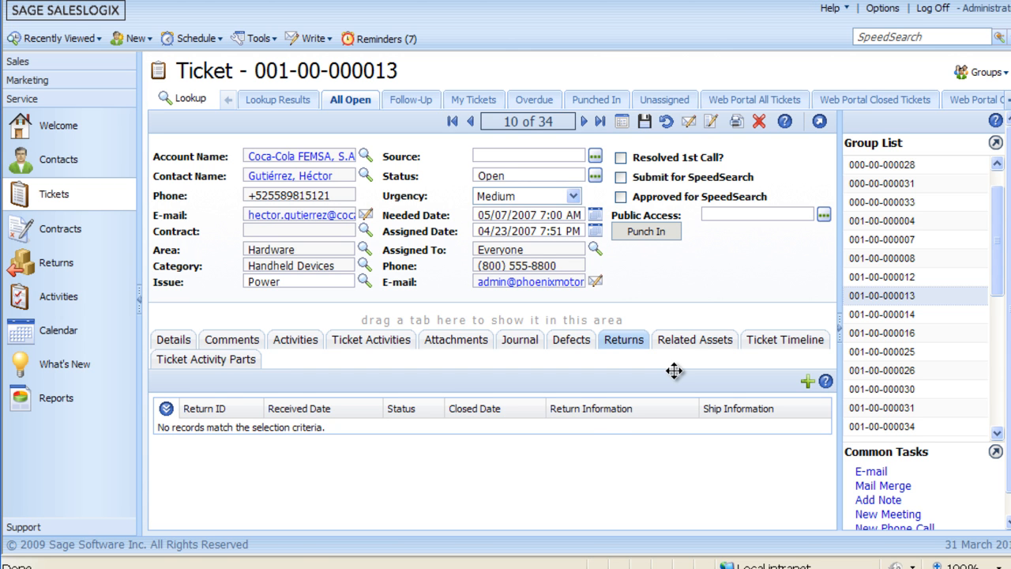
click(807, 383)
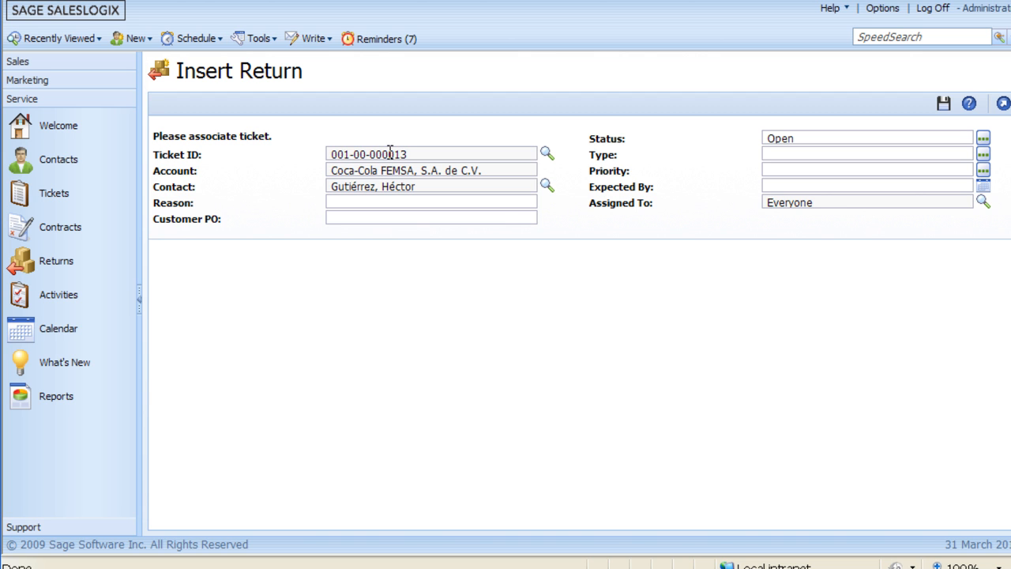
- Enter "Broken" as the return's reason and fill in the customer's purchase order number
click(358, 201)
text(Broken)
click(365, 219)
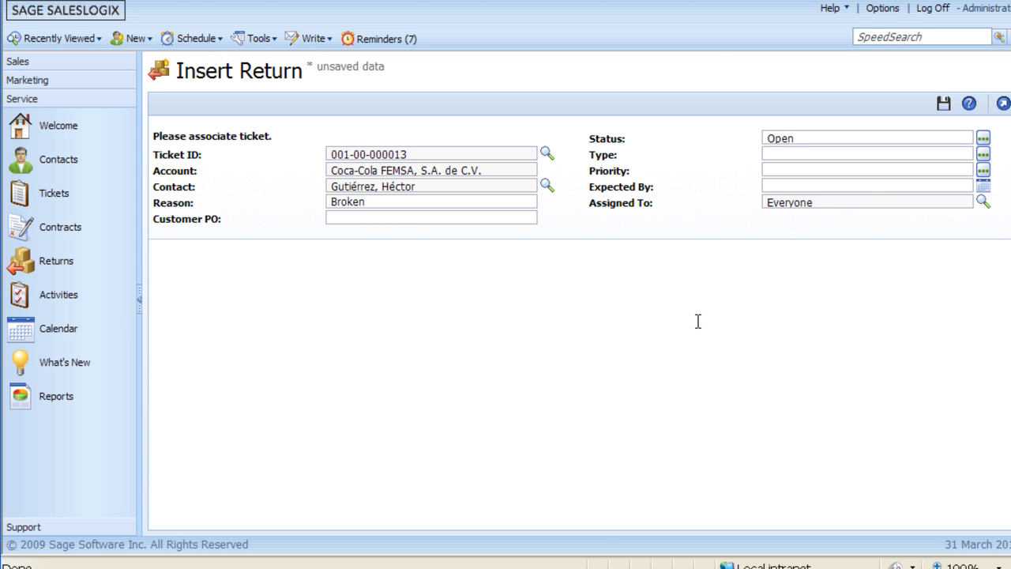
text(34567)
- Set the return's status to Pending - Product Return
click(984, 139)
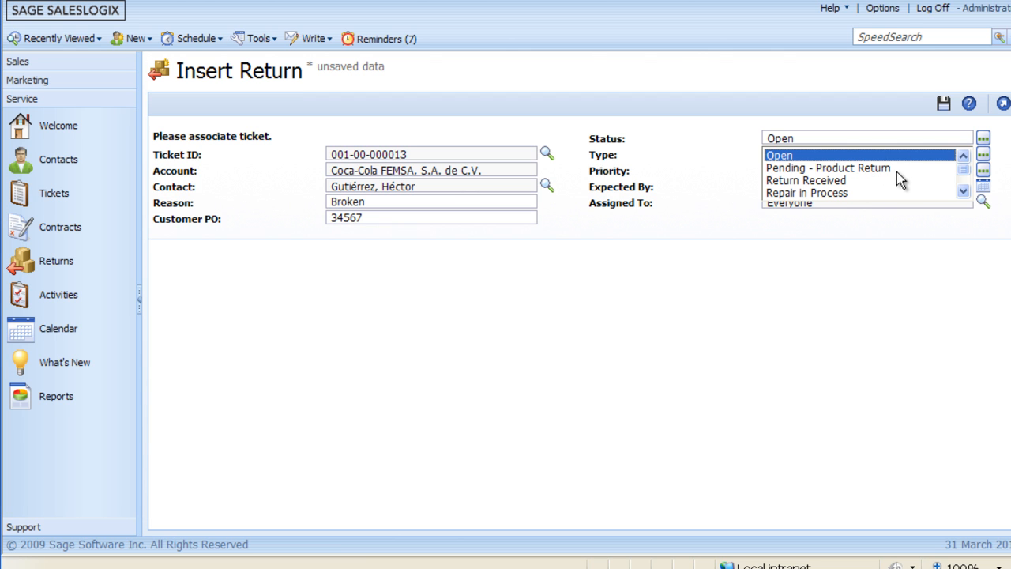
click(847, 199)
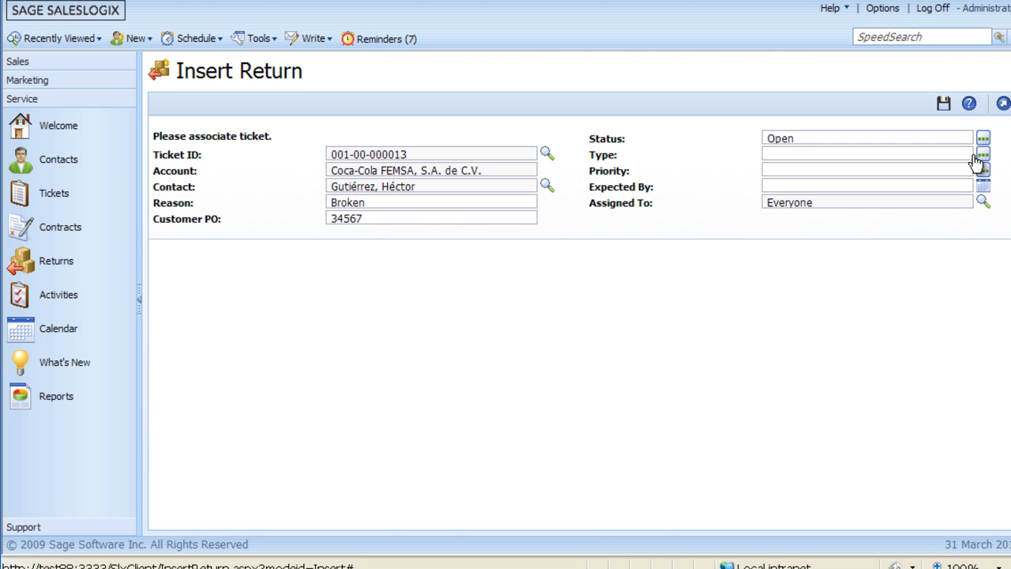
click(983, 138)
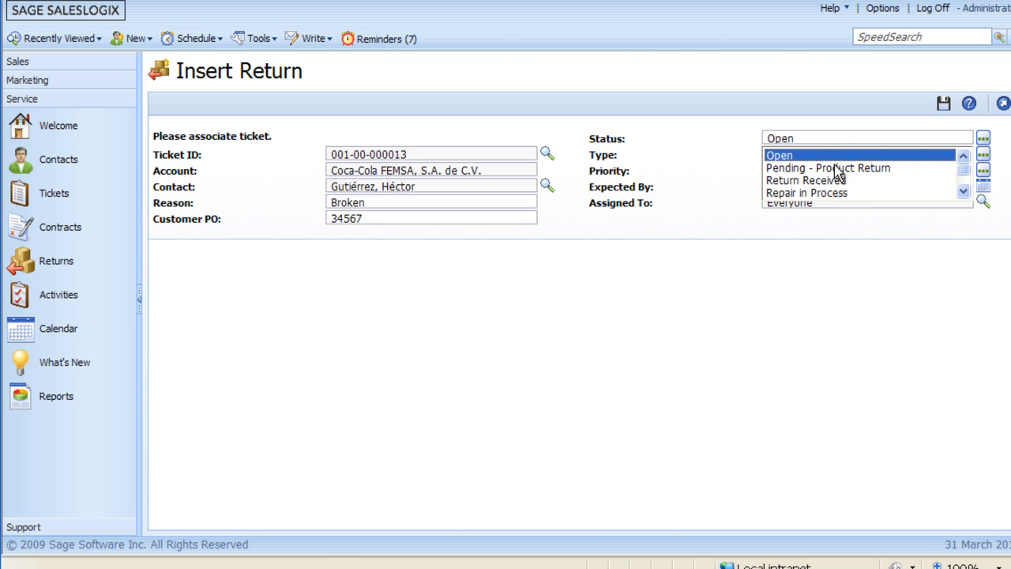
click(815, 167)
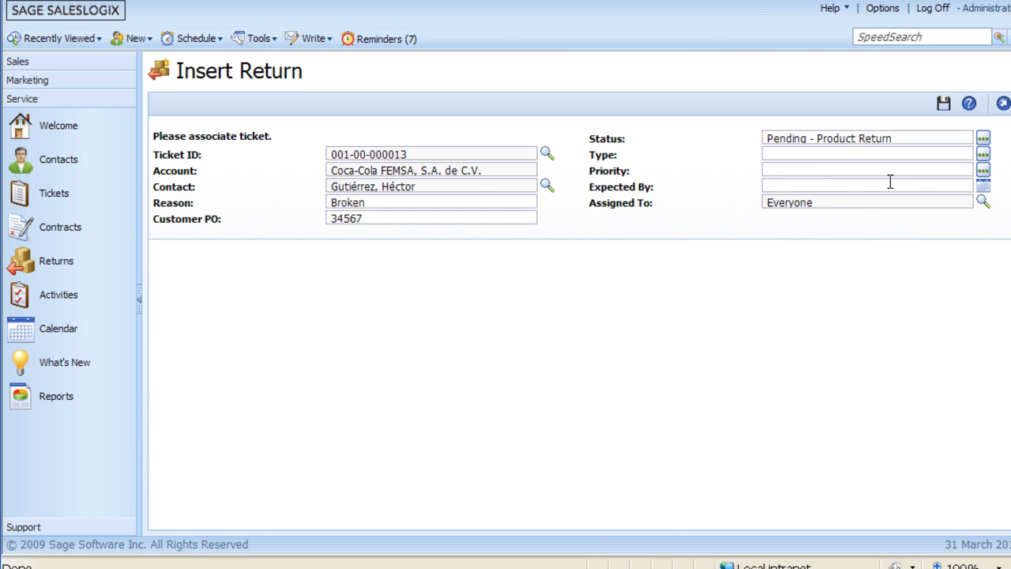
- Set the return's type to Repair and its priority to Normal
click(983, 154)
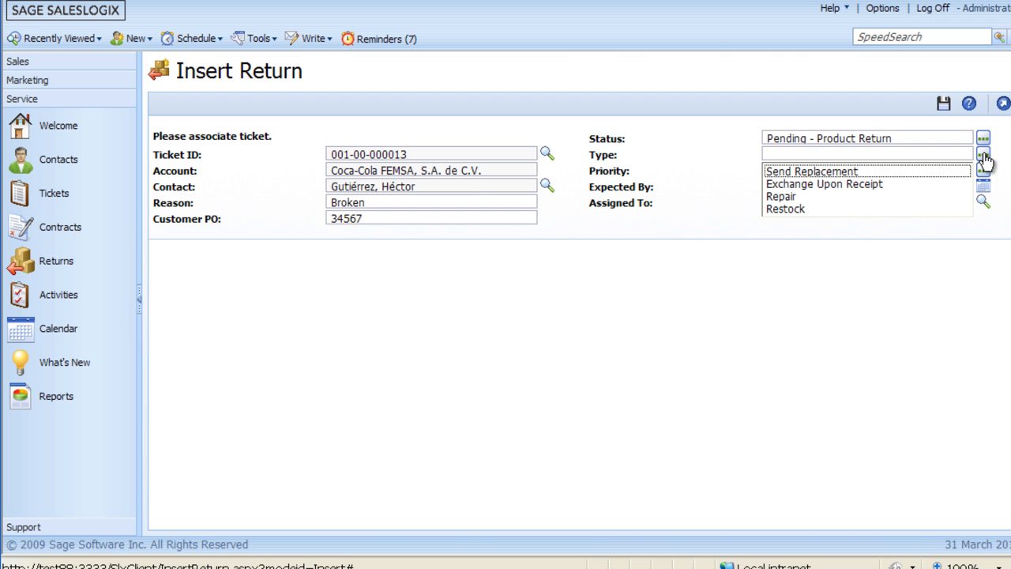
click(784, 198)
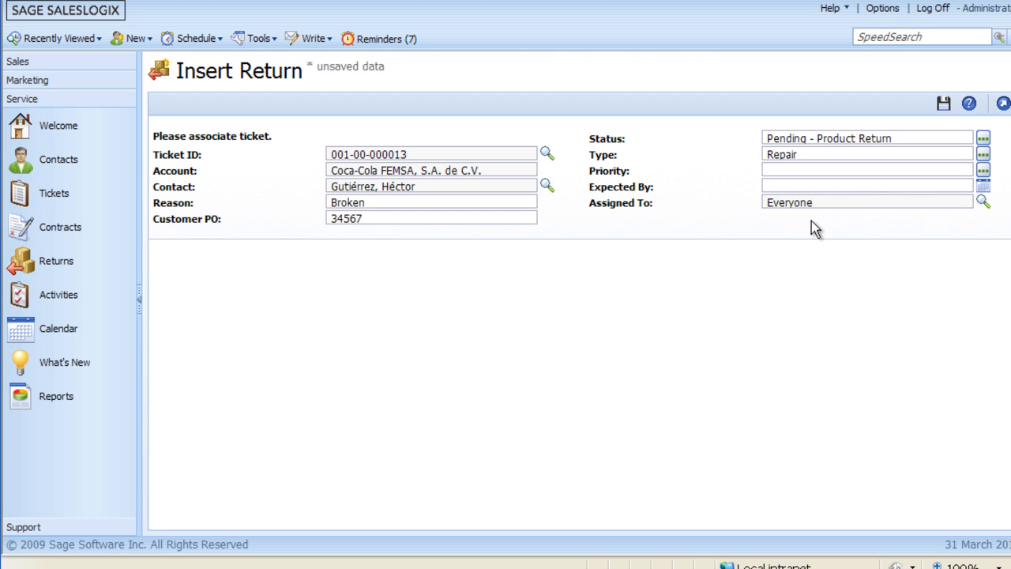
click(983, 171)
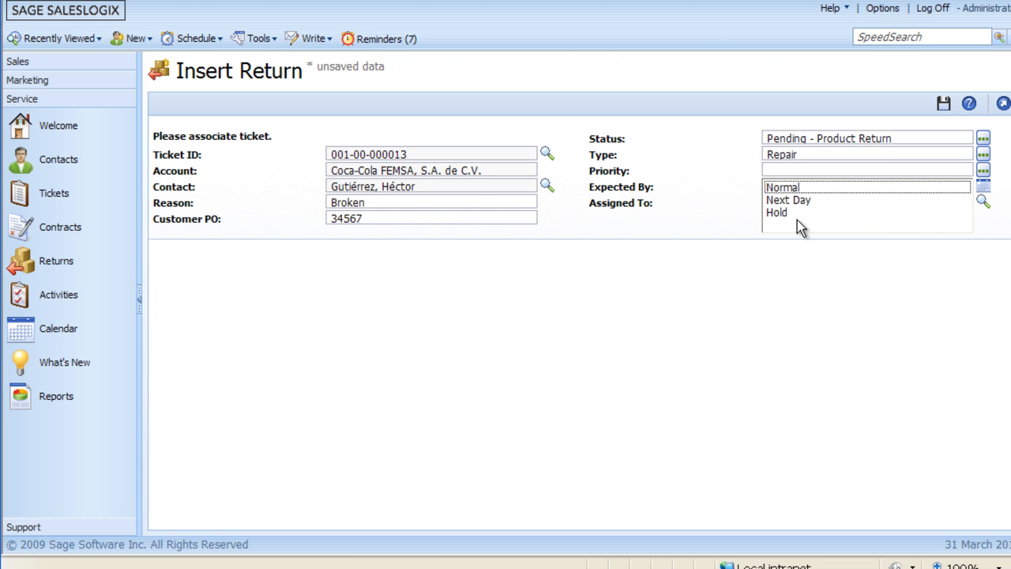
click(784, 190)
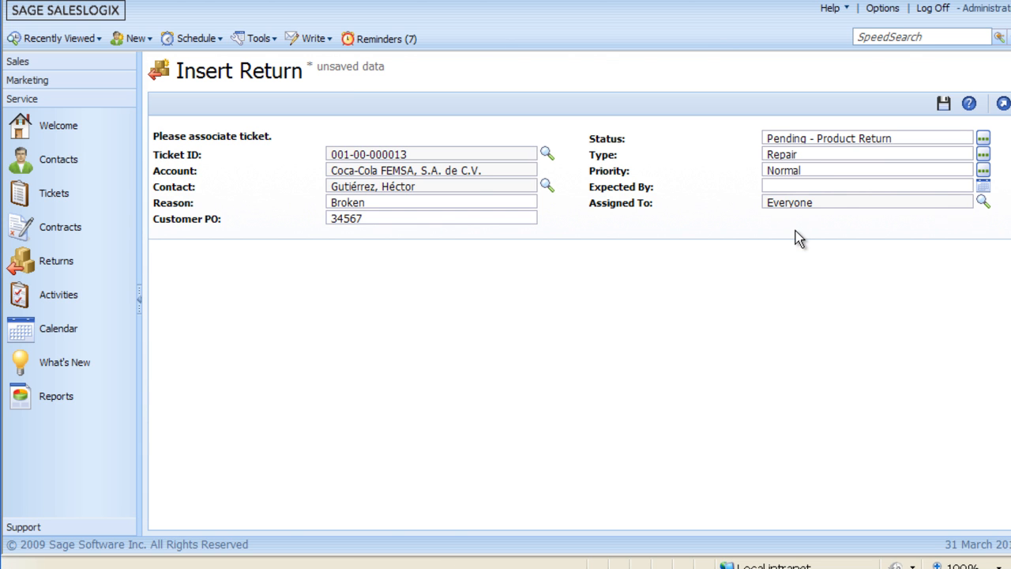
- Set the return's expected date to 04/09/2010
click(983, 190)
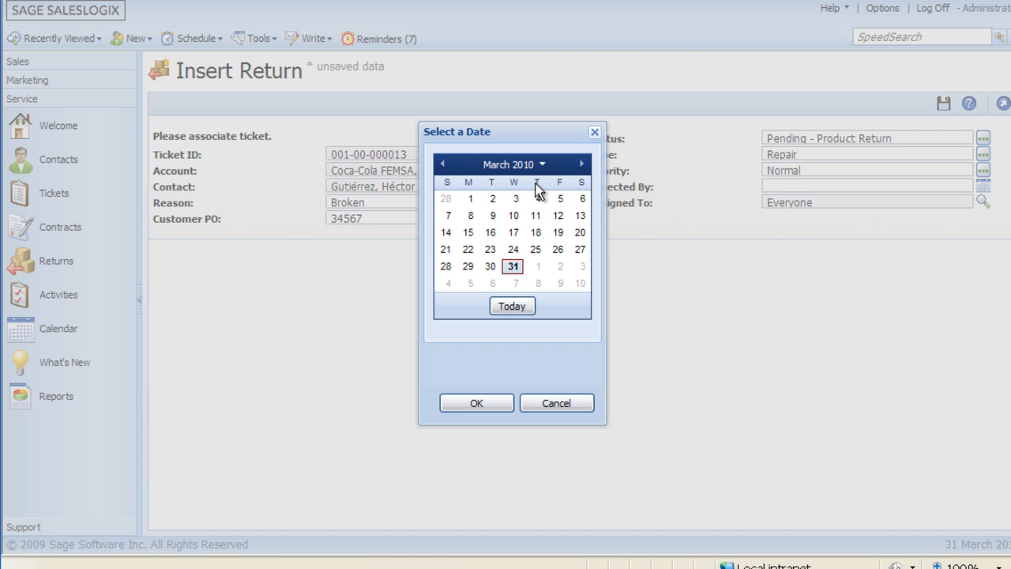
click(582, 165)
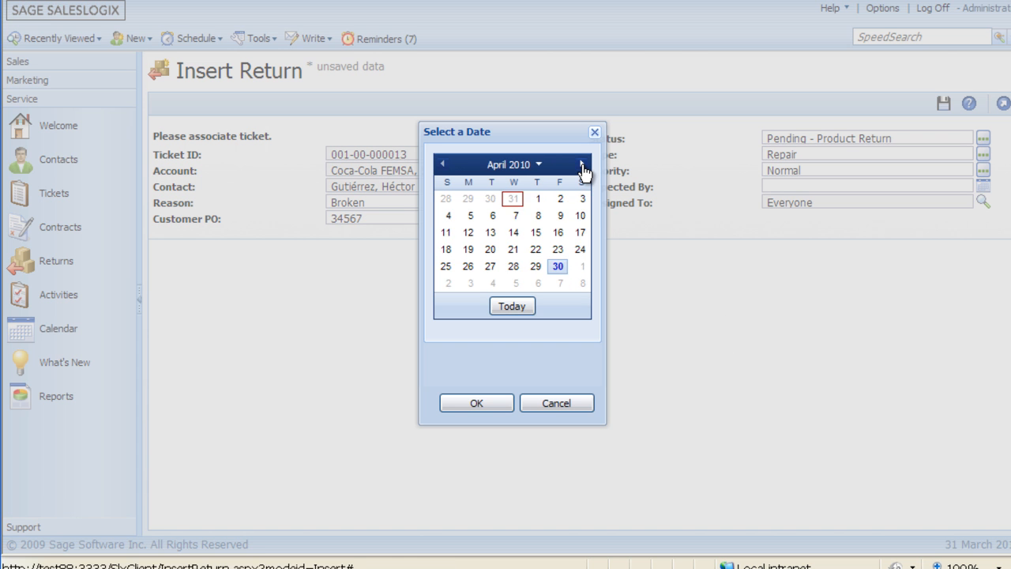
click(558, 215)
click(482, 404)
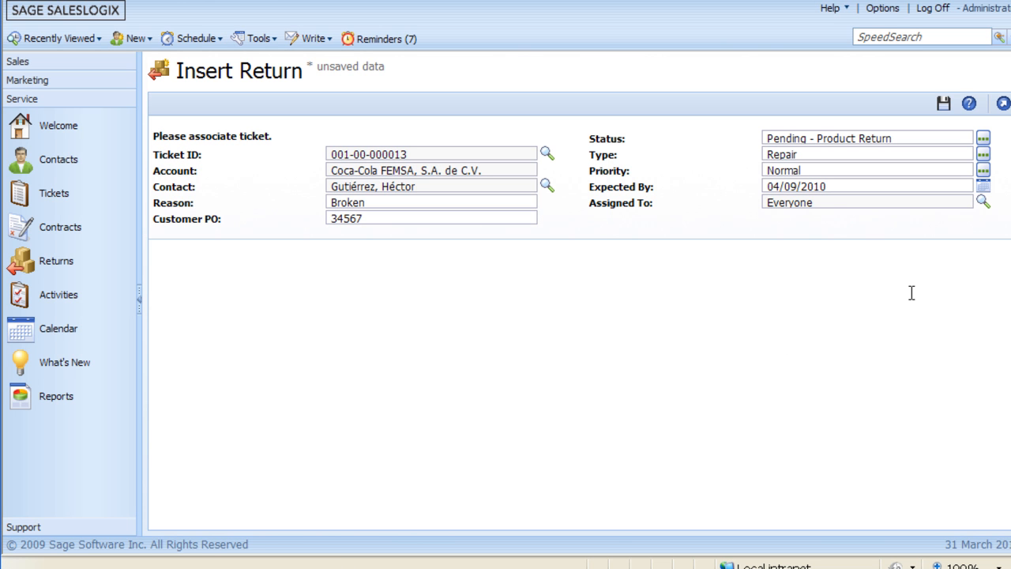
- Save the new return record with its assignment left at Everyone
click(827, 204)
drag(317, 69, 391, 83)
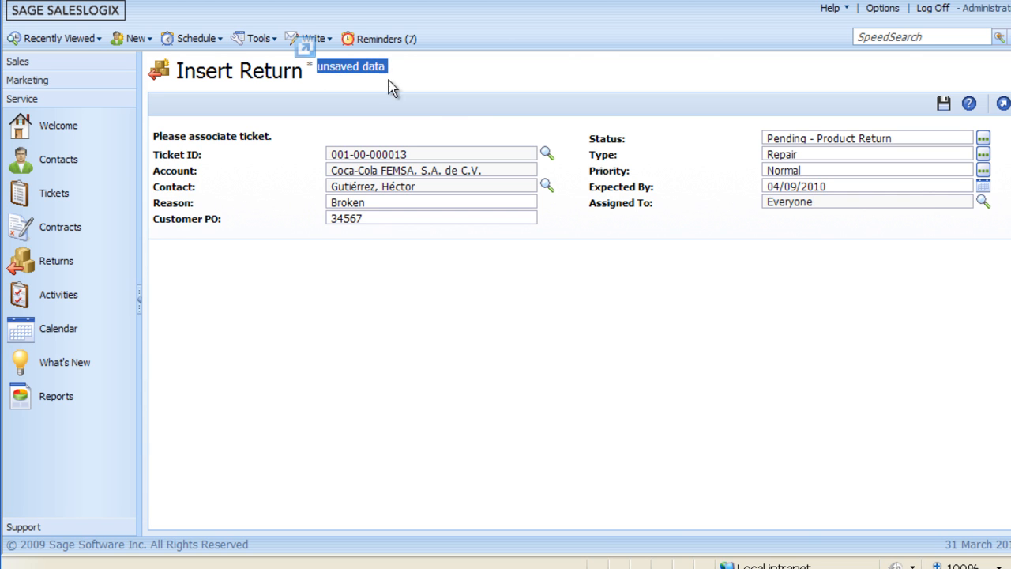
click(945, 107)
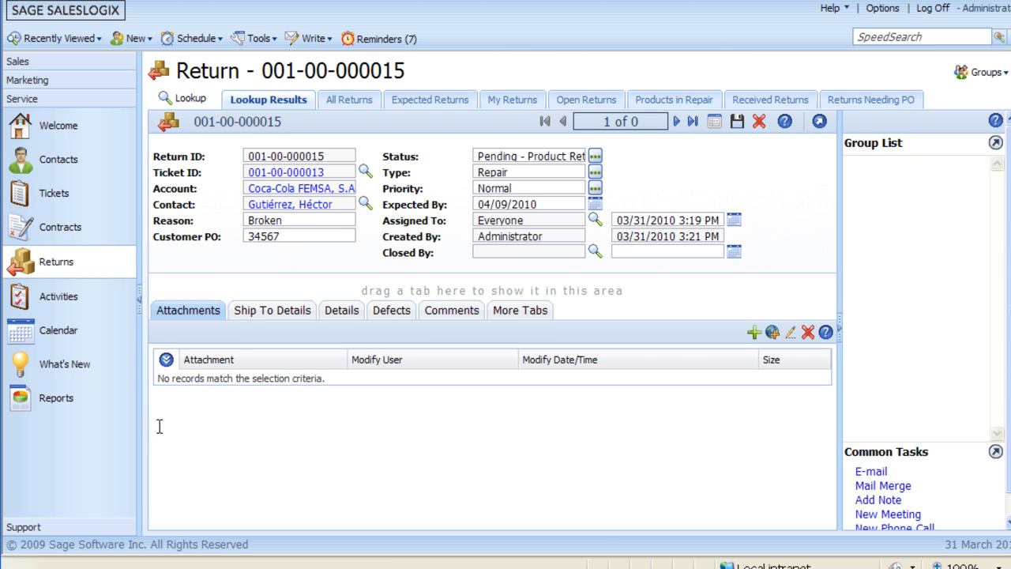
- Review the saved return's shipping details, defects and comments, and open its associated ticket
click(286, 312)
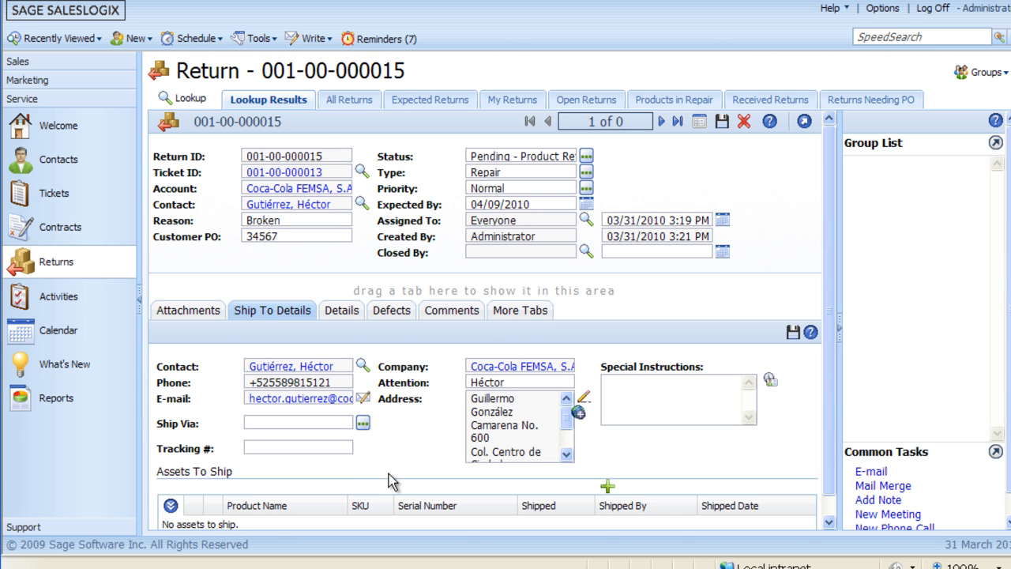
click(652, 384)
click(392, 311)
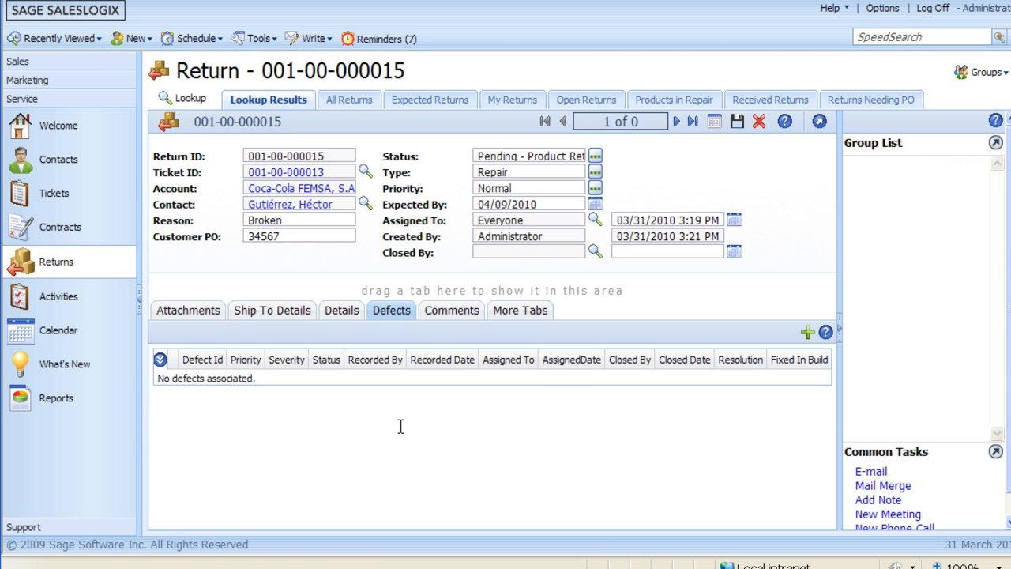
click(447, 310)
click(520, 311)
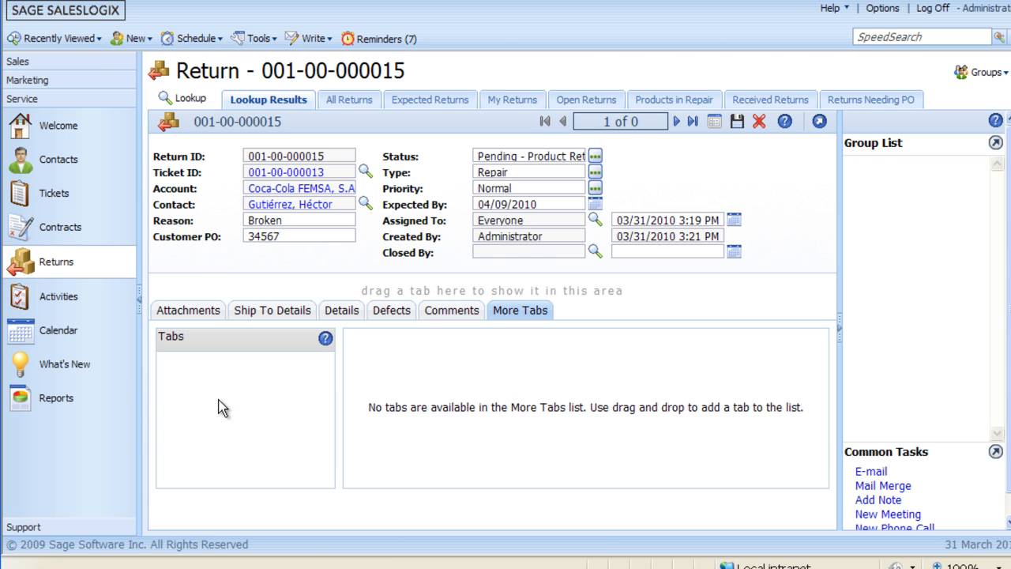
click(286, 173)
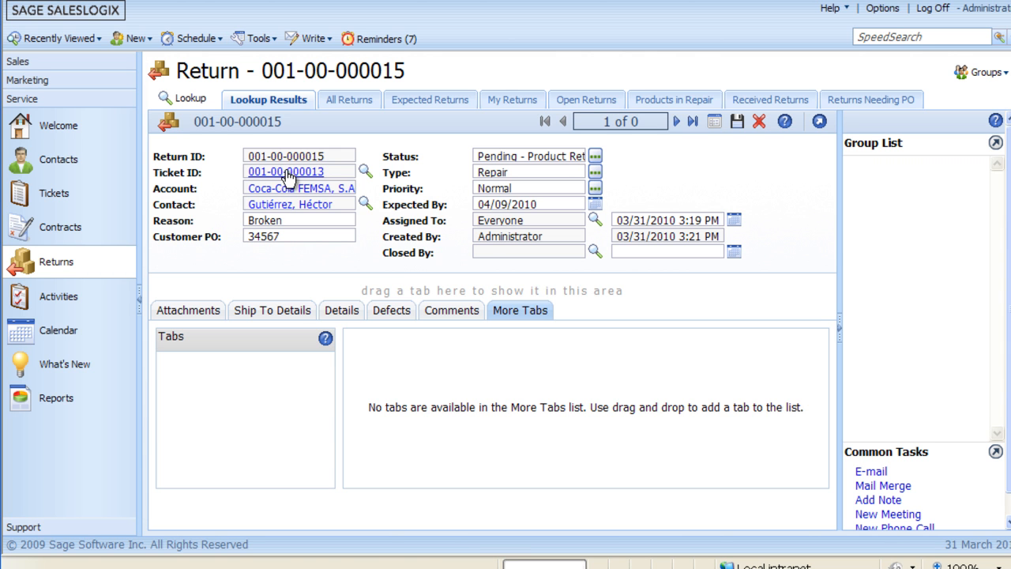